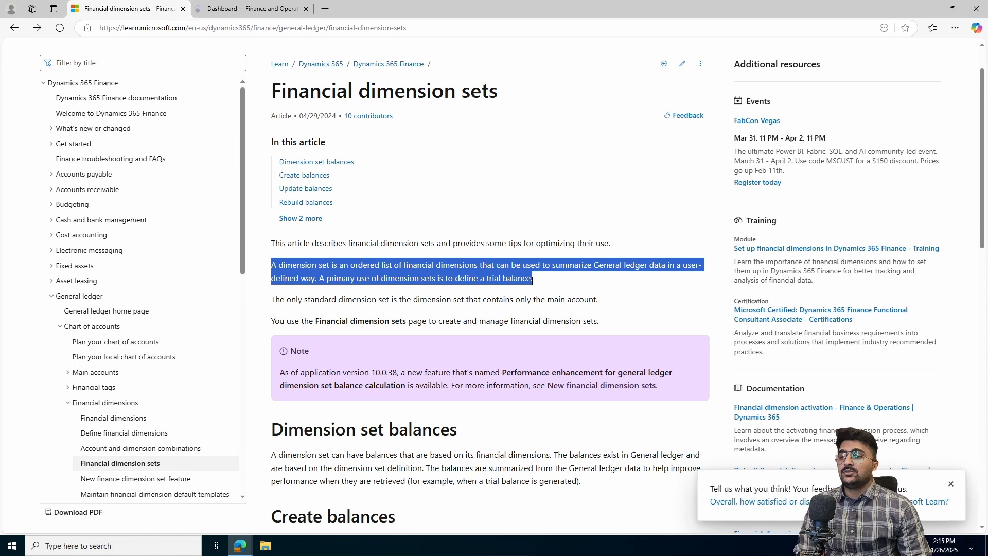
- Read the documentation article's explanation of what a financial dimension set is
drag(272, 299, 603, 308)
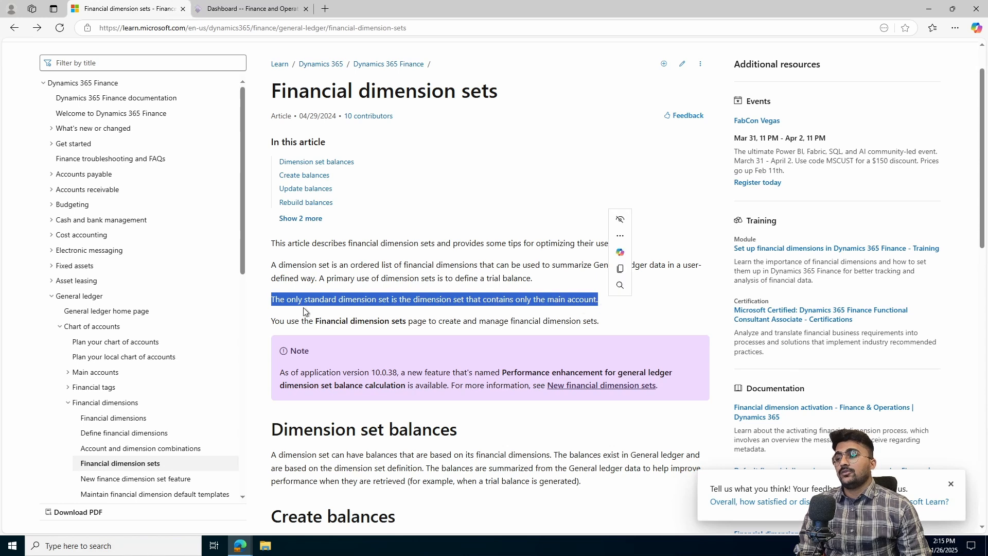
click(382, 298)
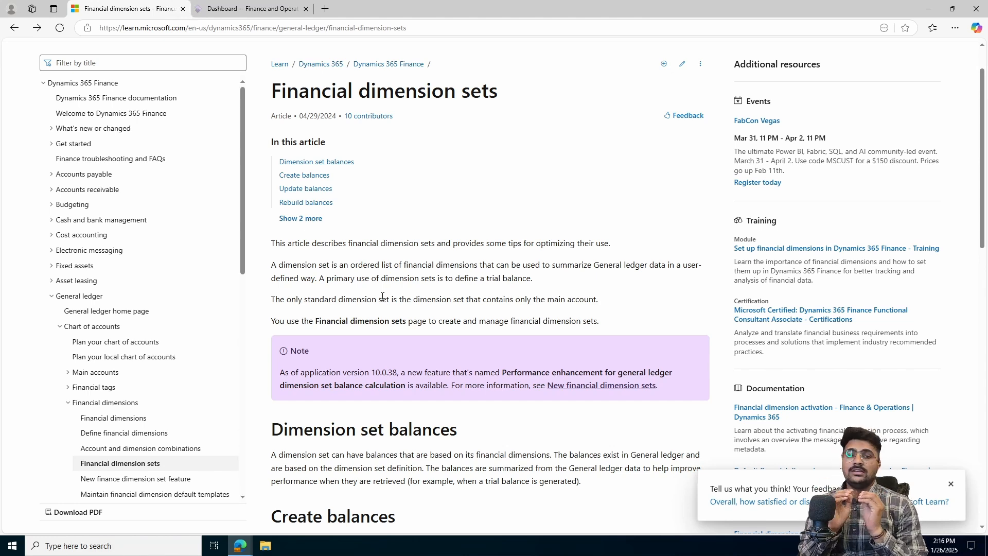
- Open the Financial dimension sets page under General ledger's chart of accounts dimensions
key(ctrl+Tab)
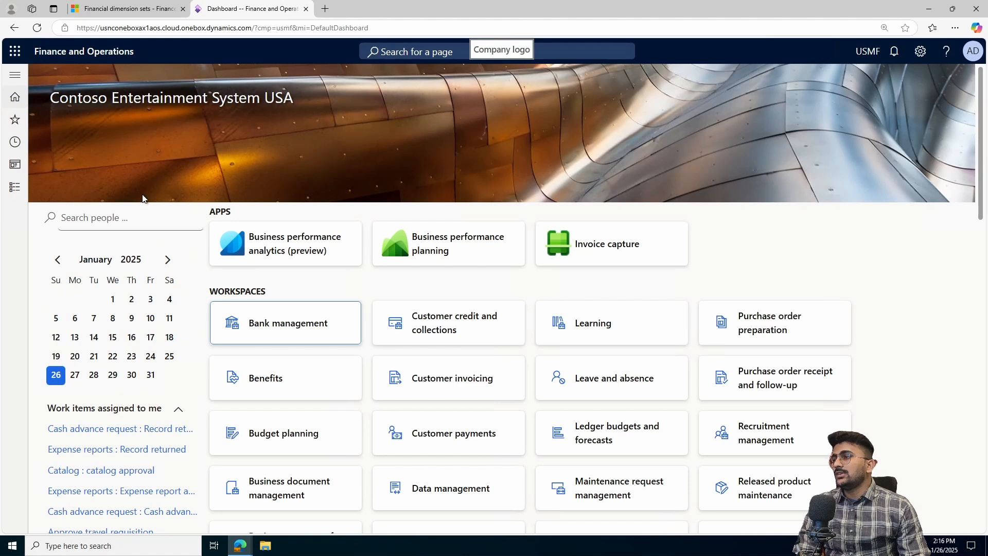
click(14, 188)
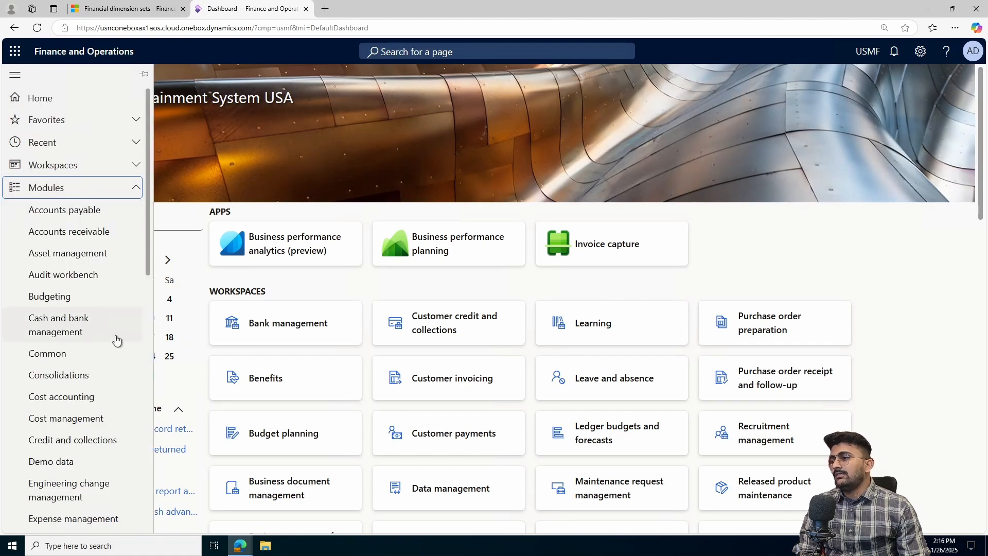
scroll(112, 340, down, 3)
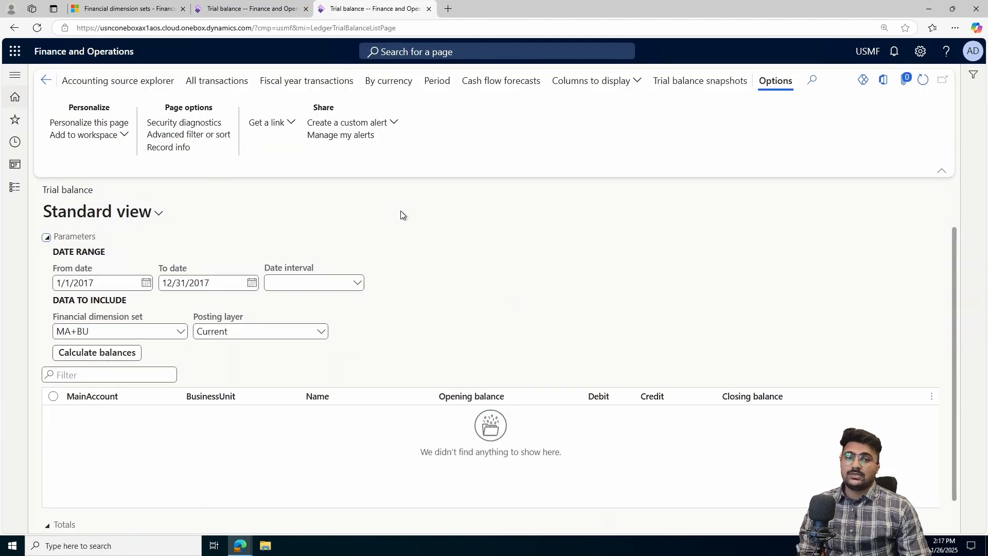
click(14, 187)
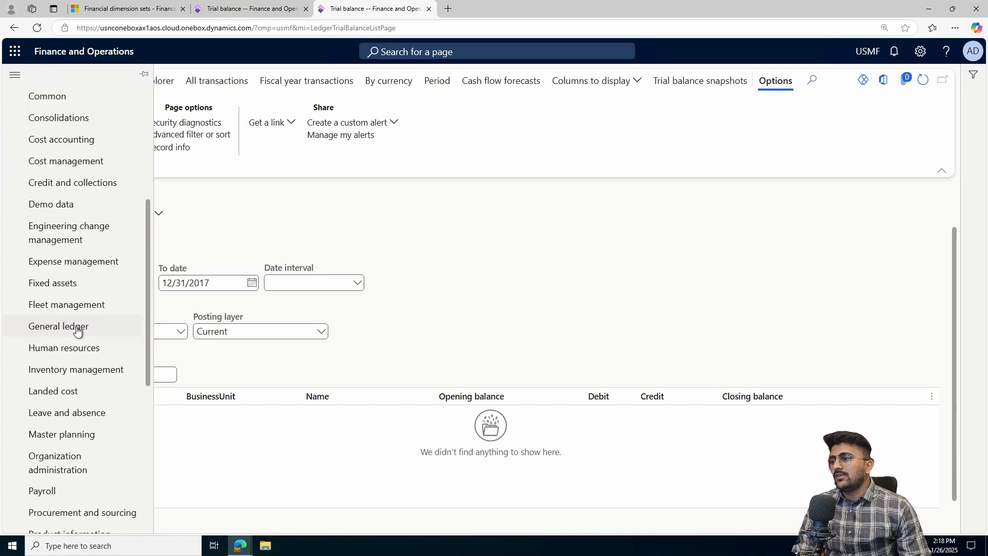
click(77, 330)
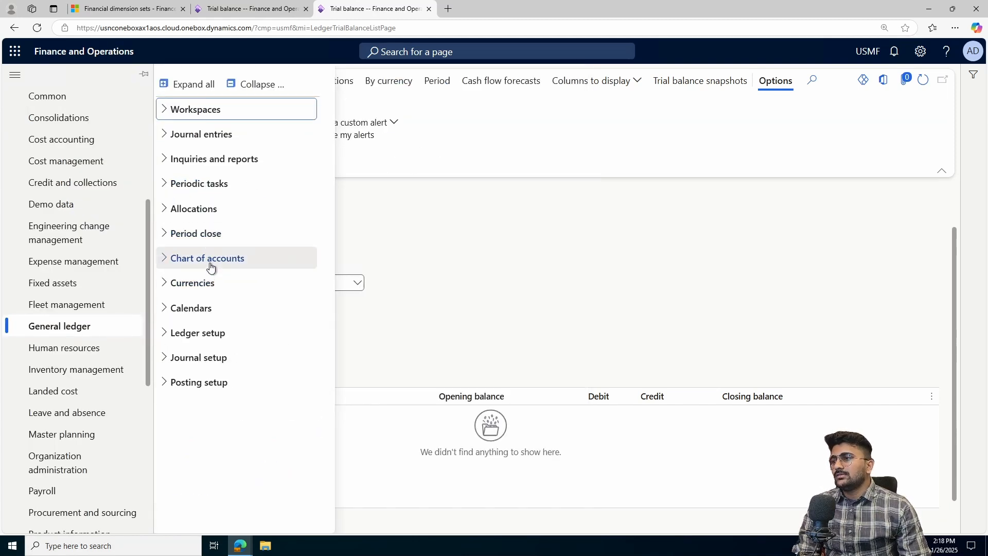
click(210, 263)
click(211, 315)
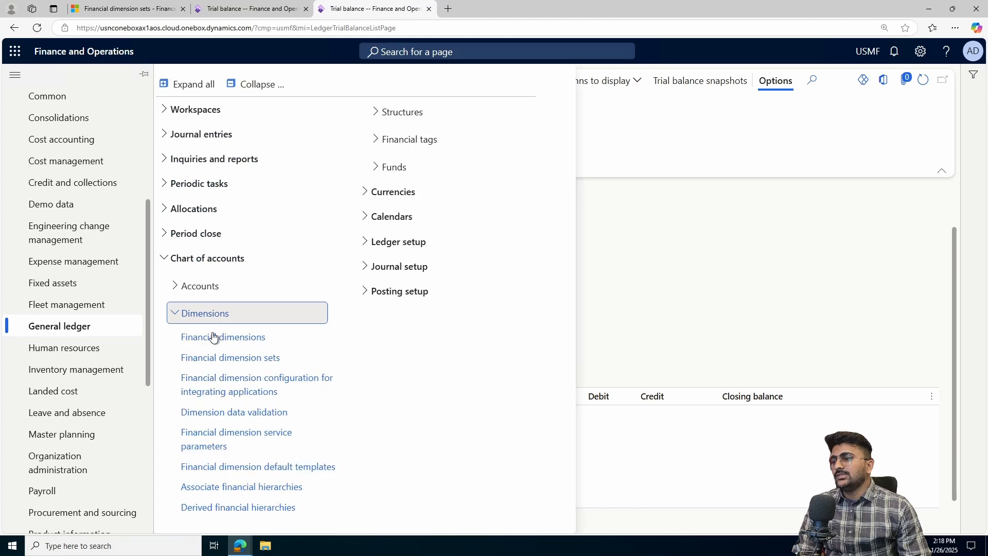
click(232, 358)
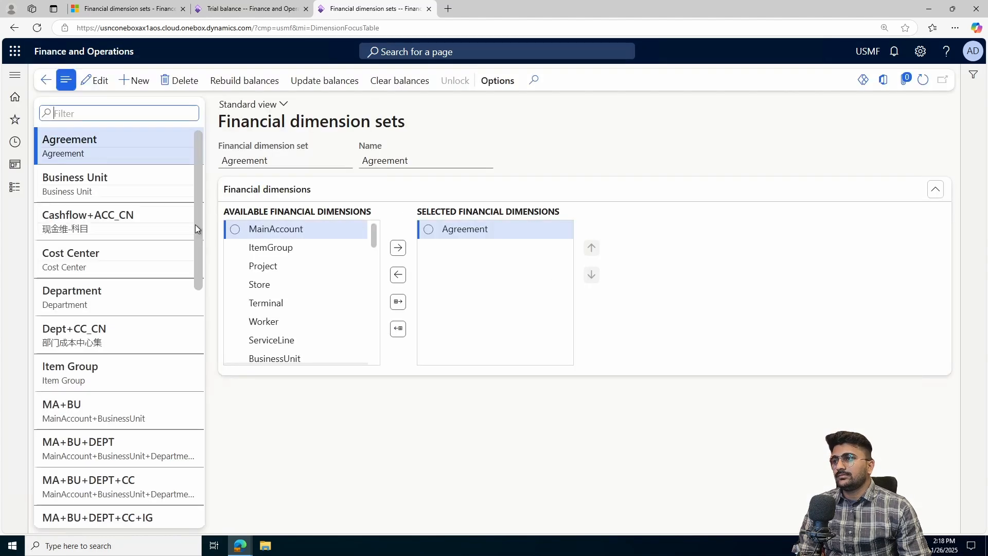
- Browse the list of existing financial dimension sets
scroll(165, 299, down, 5)
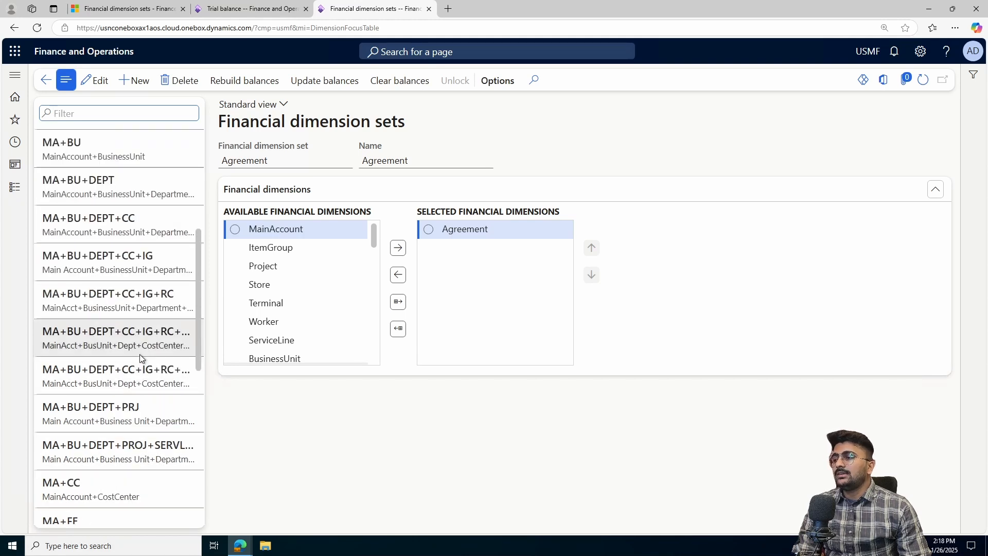
scroll(108, 288, up, 5)
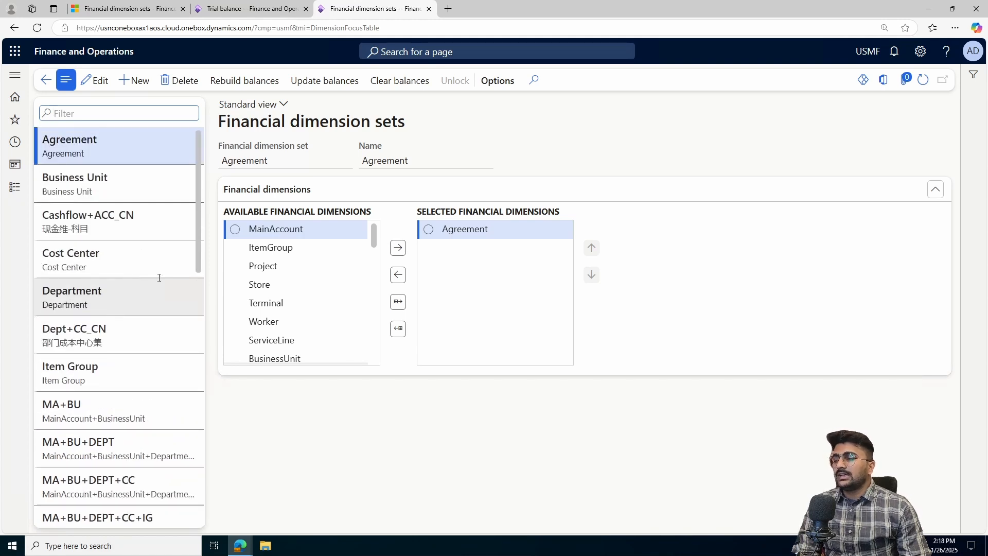
drag(198, 240, 206, 418)
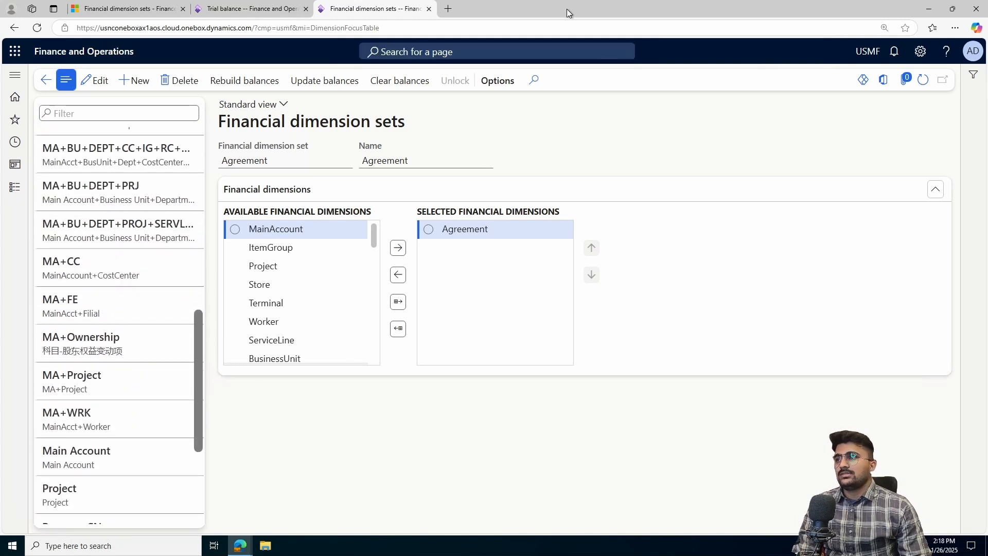
scroll(170, 273, up, 5)
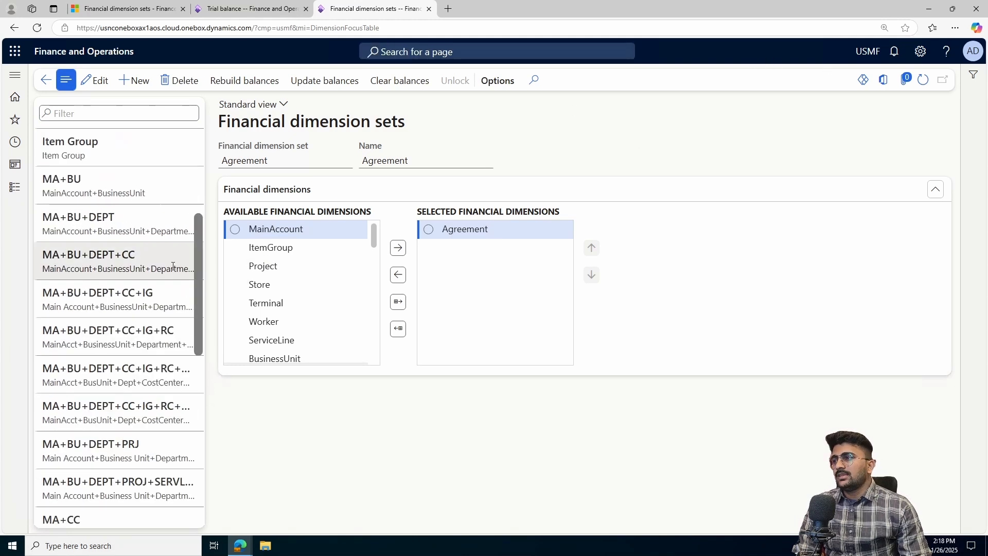
scroll(162, 251, up, 4)
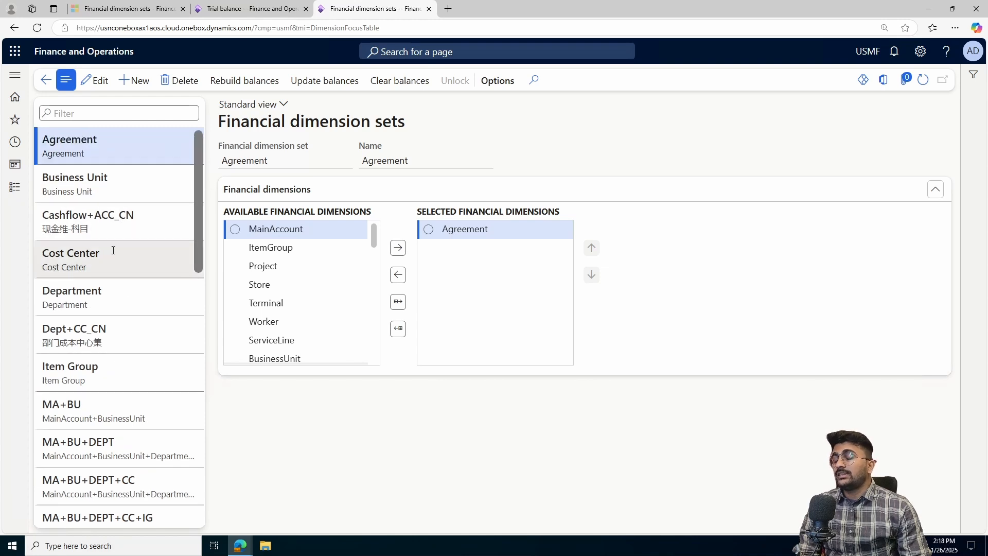
scroll(77, 272, down, 3)
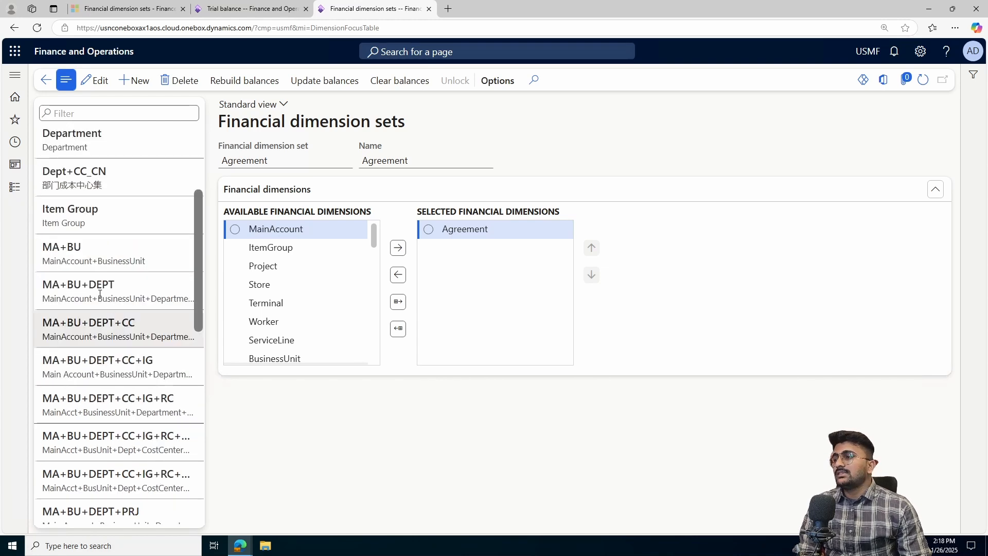
scroll(109, 242, up, 4)
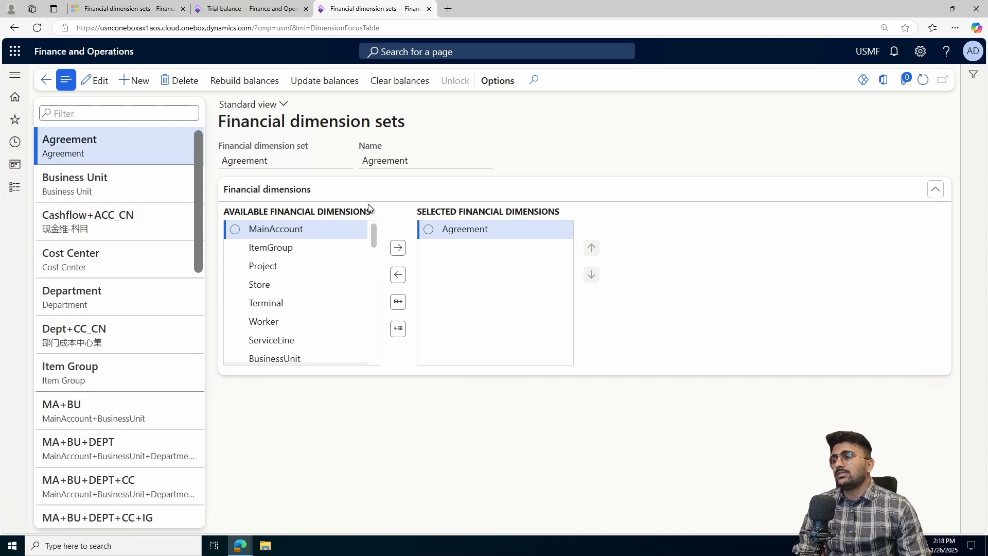
scroll(152, 242, down, 5)
scroll(152, 280, up, 5)
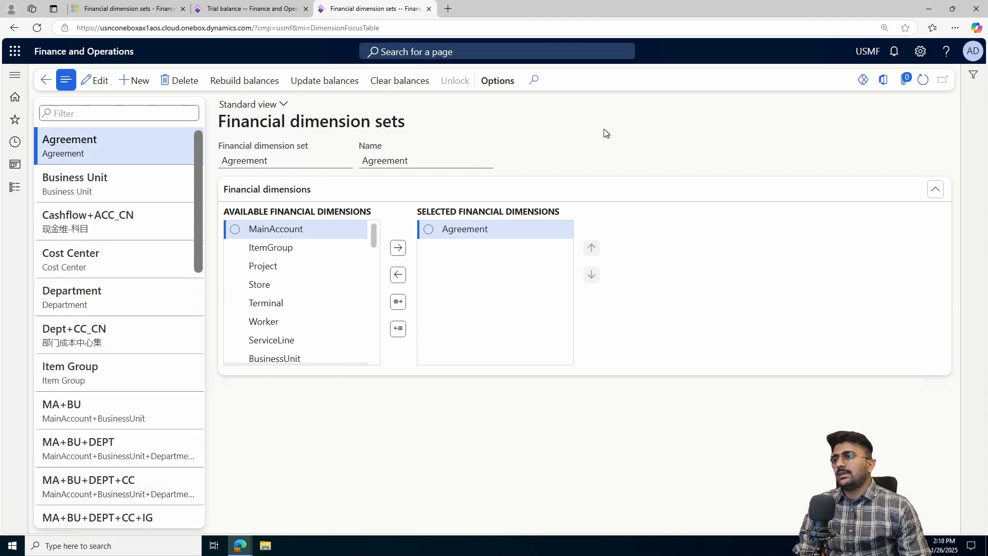
- Create a new financial dimension set MA+CC+PRJ, copy it into the Name field, and try to save it
click(131, 81)
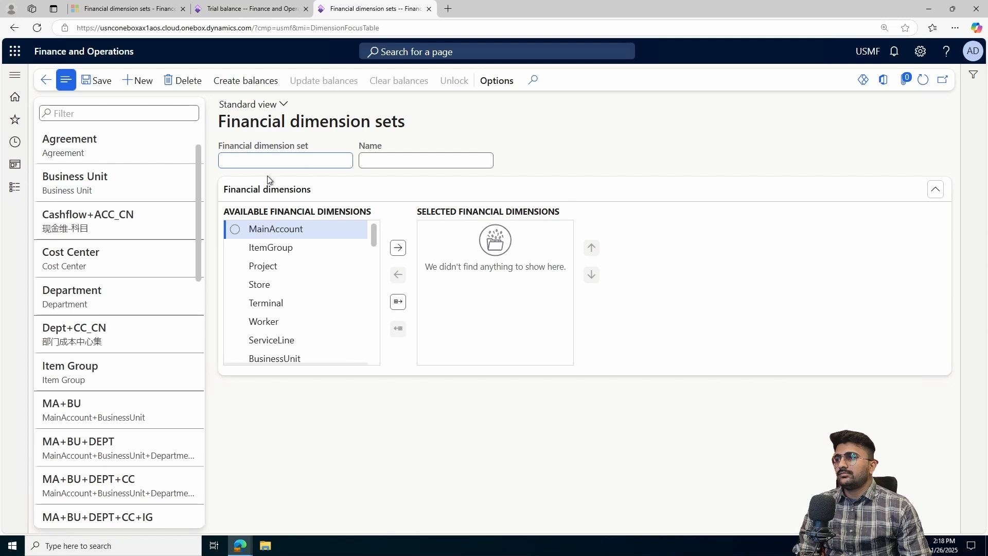
text(M)
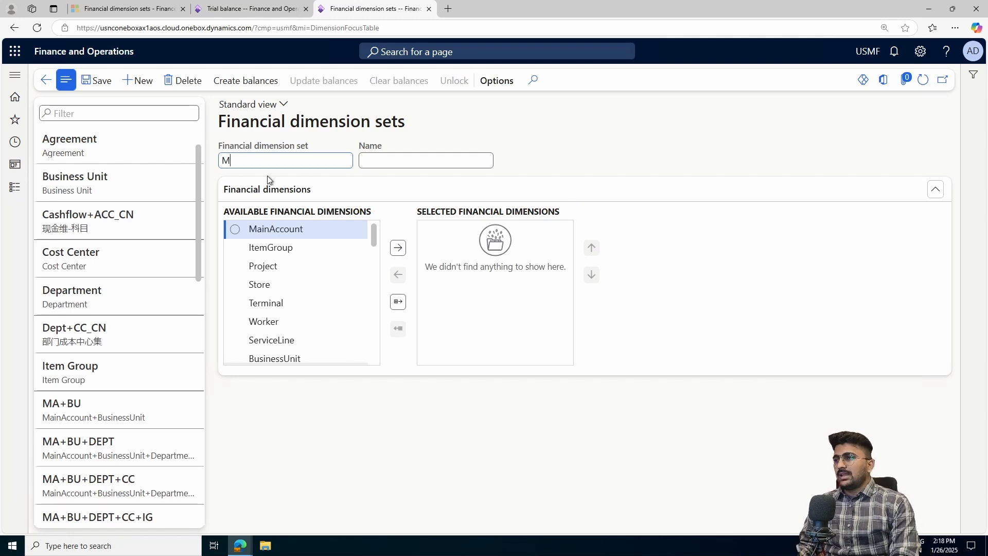
text(A)
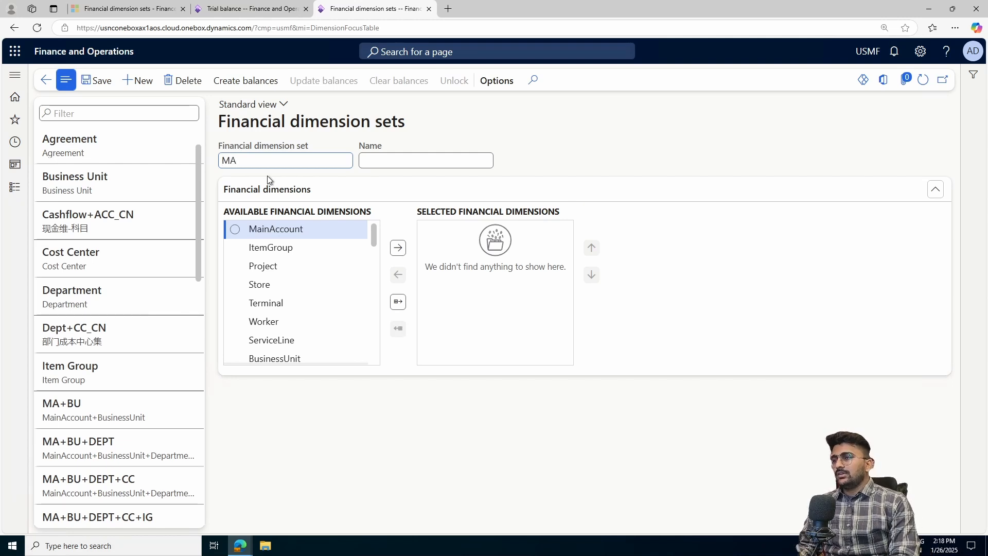
text(+CC+PR)
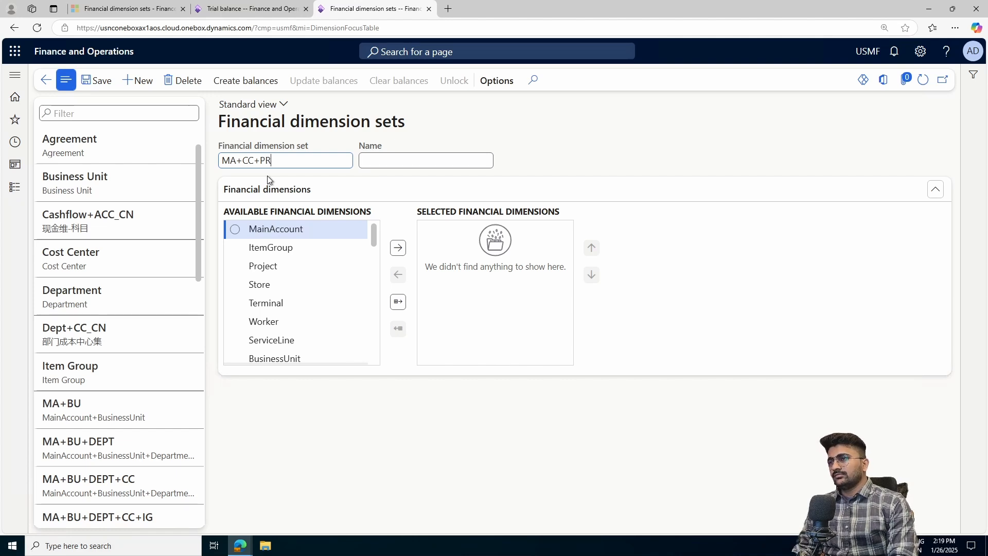
text(J)
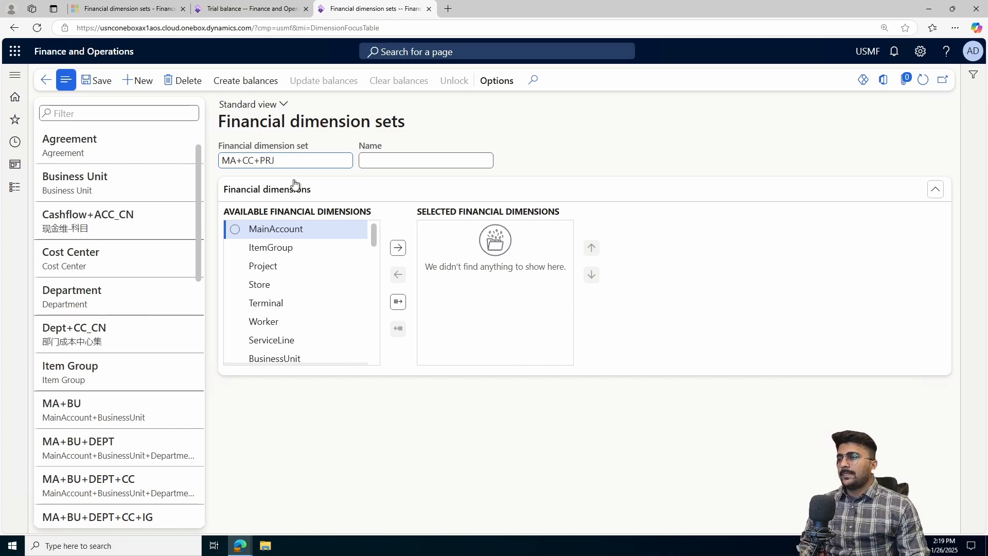
click(384, 161)
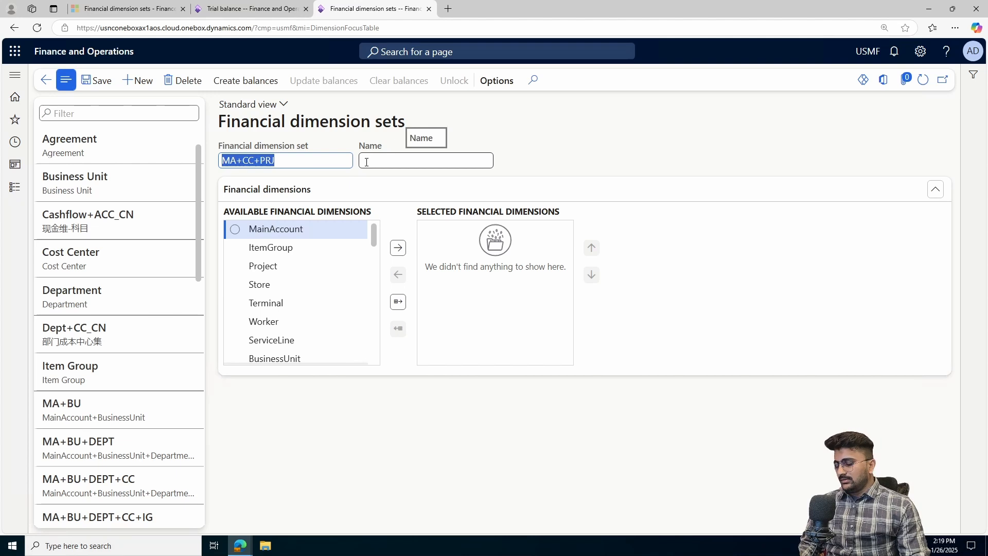
click(376, 166)
text(MA+CC+PRJ)
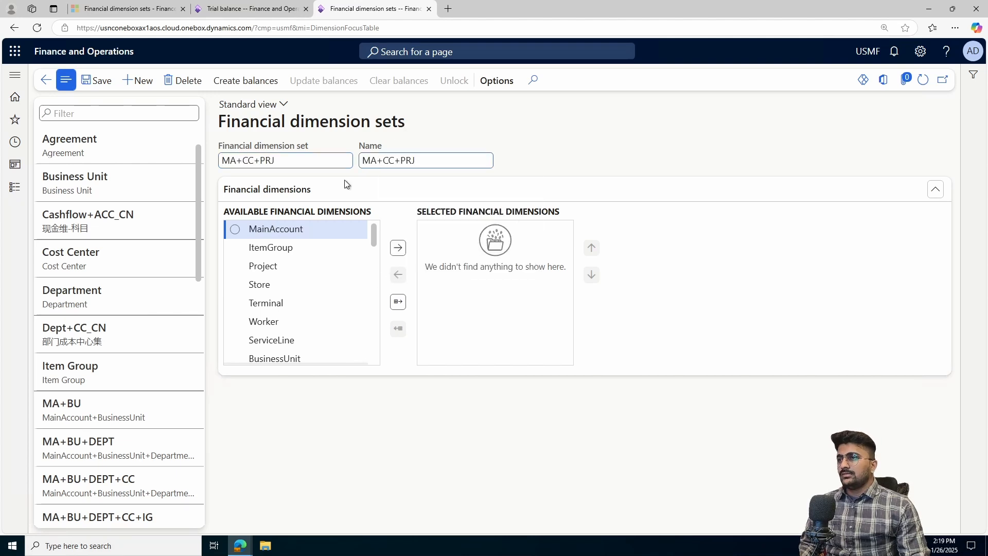
click(96, 81)
- Add MainAccount to the selected financial dimensions, demonstrating moving it back and forth
click(235, 247)
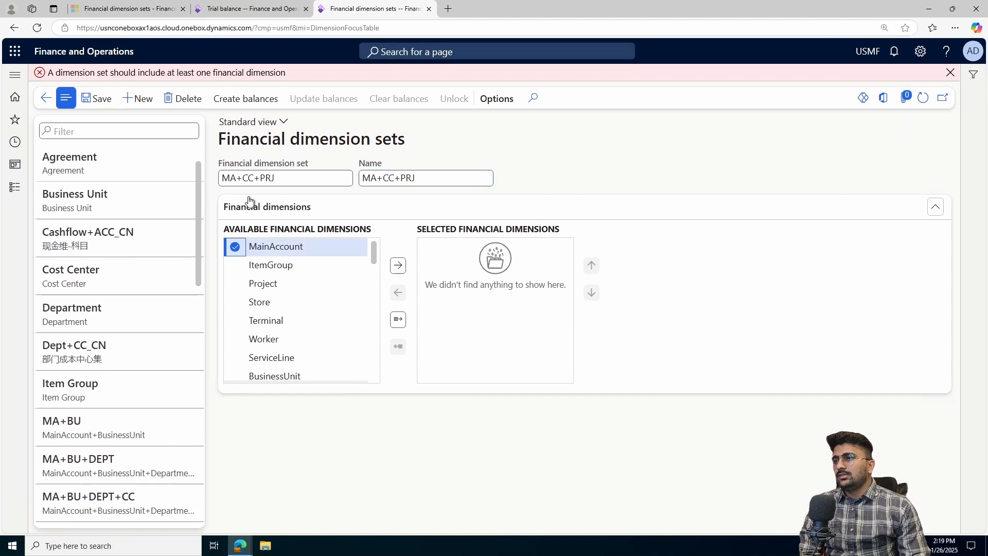
click(405, 266)
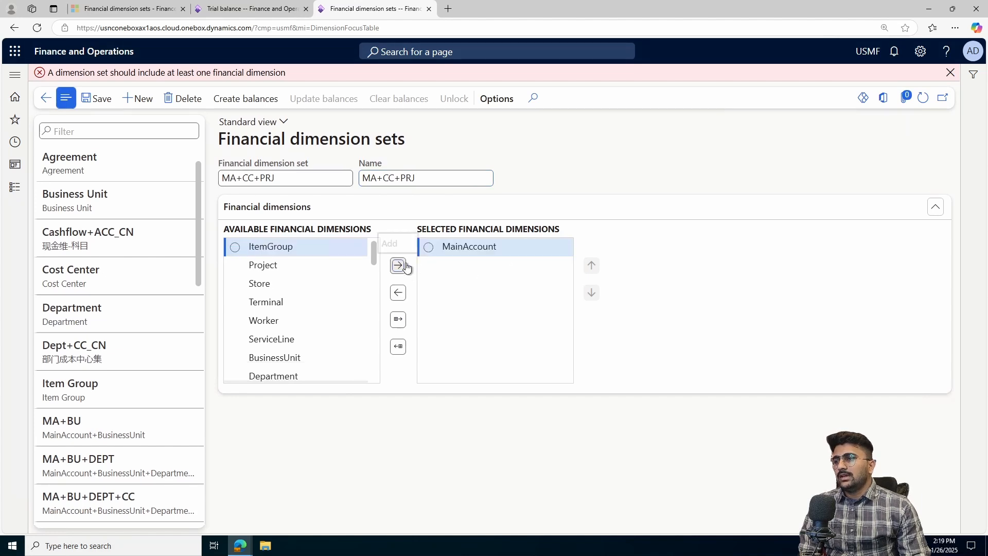
click(428, 247)
click(397, 292)
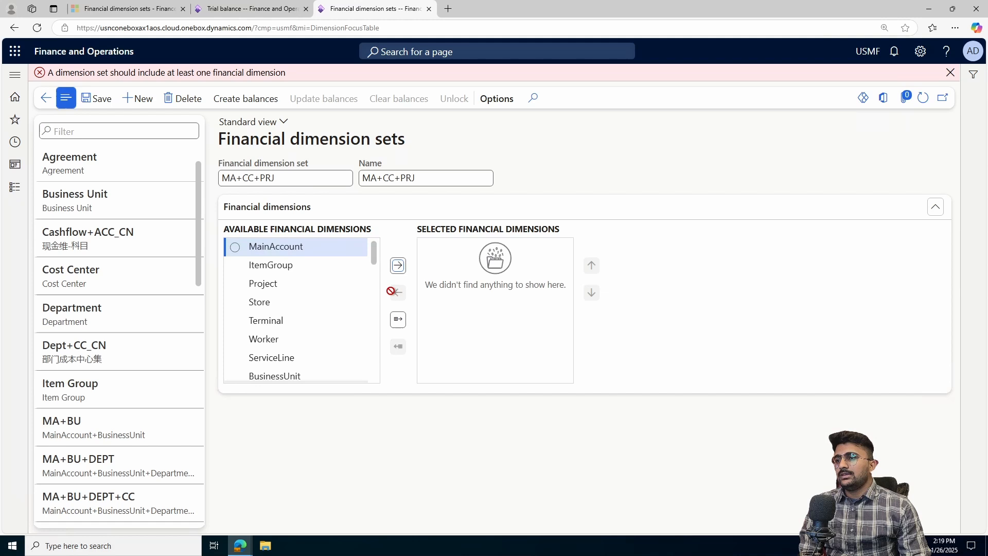
click(236, 248)
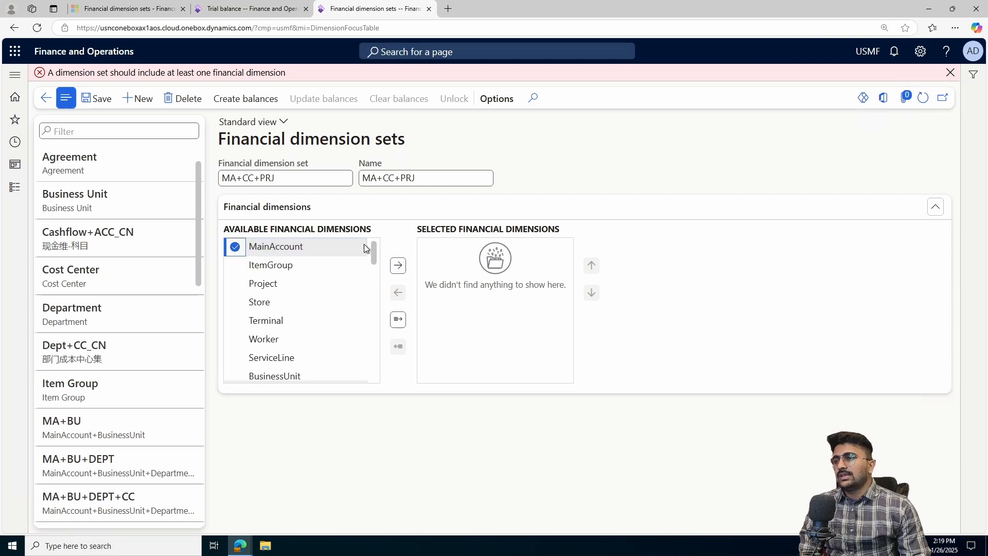
click(398, 266)
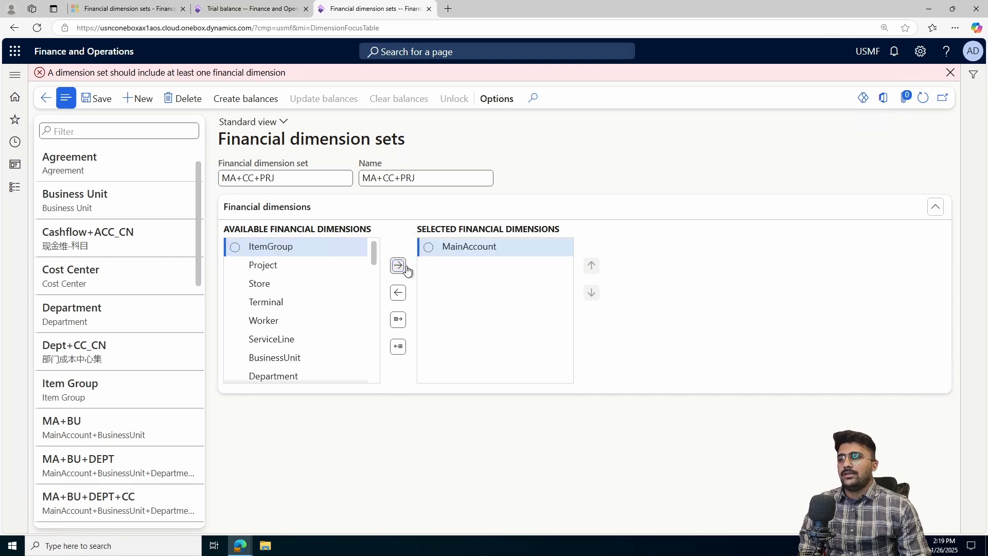
click(429, 248)
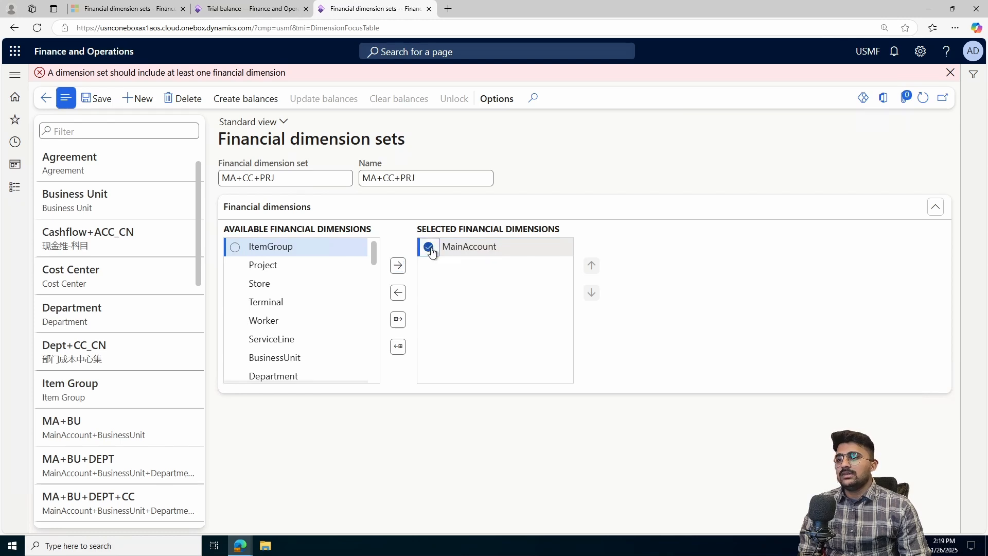
click(398, 294)
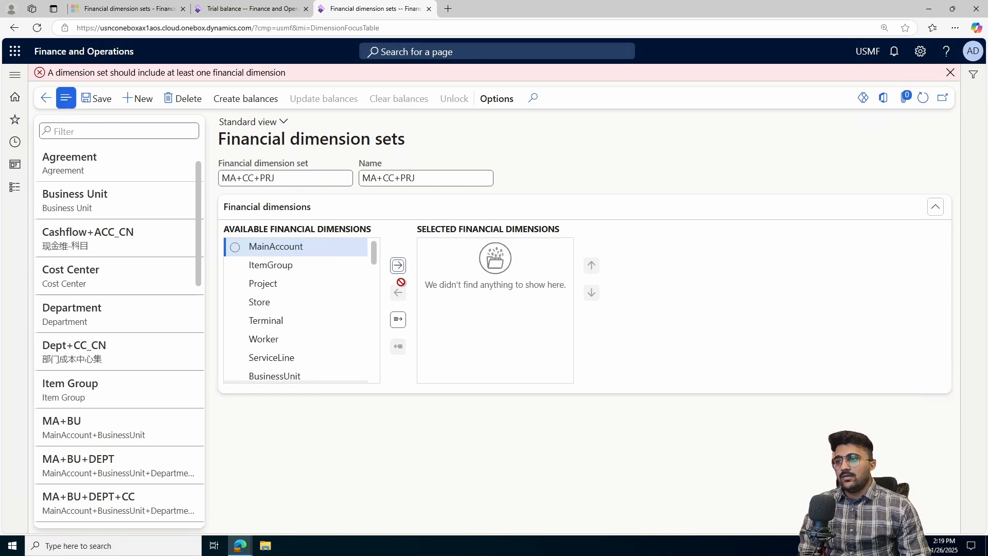
click(235, 247)
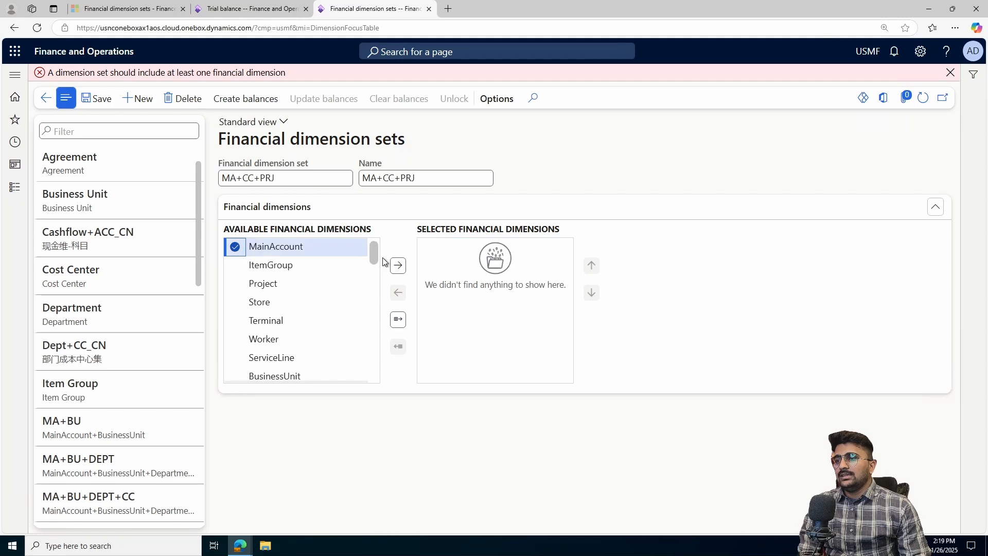
click(396, 266)
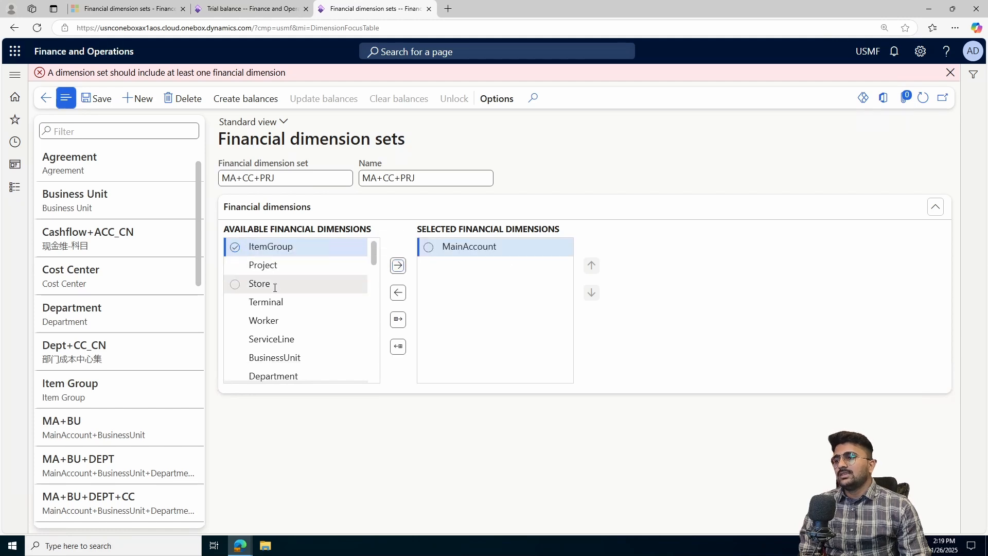
- Add CostCenter and Project to the selected financial dimensions of the MA+CC+PRJ set
scroll(275, 292, down, 2)
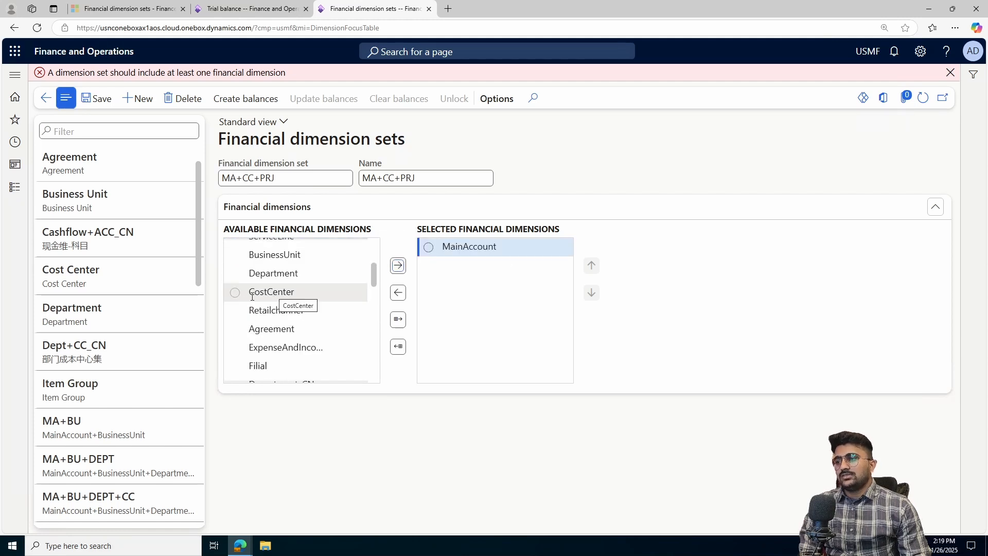
scroll(257, 285, up, 3)
click(296, 248)
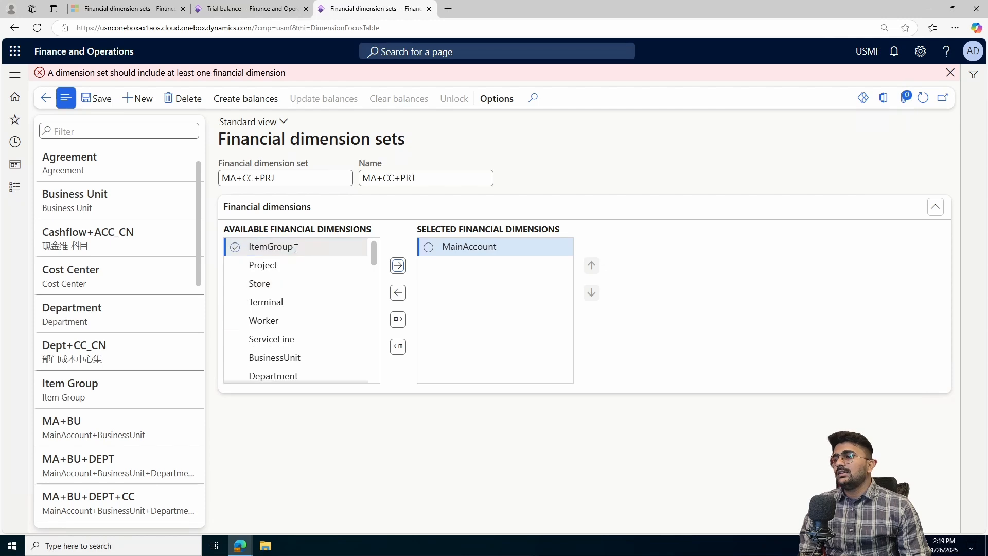
scroll(290, 278, down, 1)
click(235, 344)
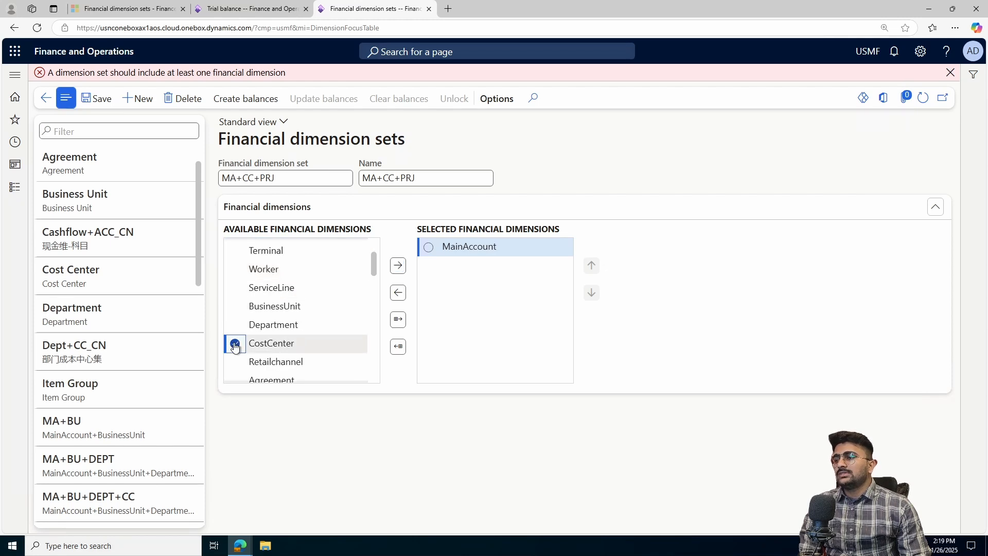
click(398, 272)
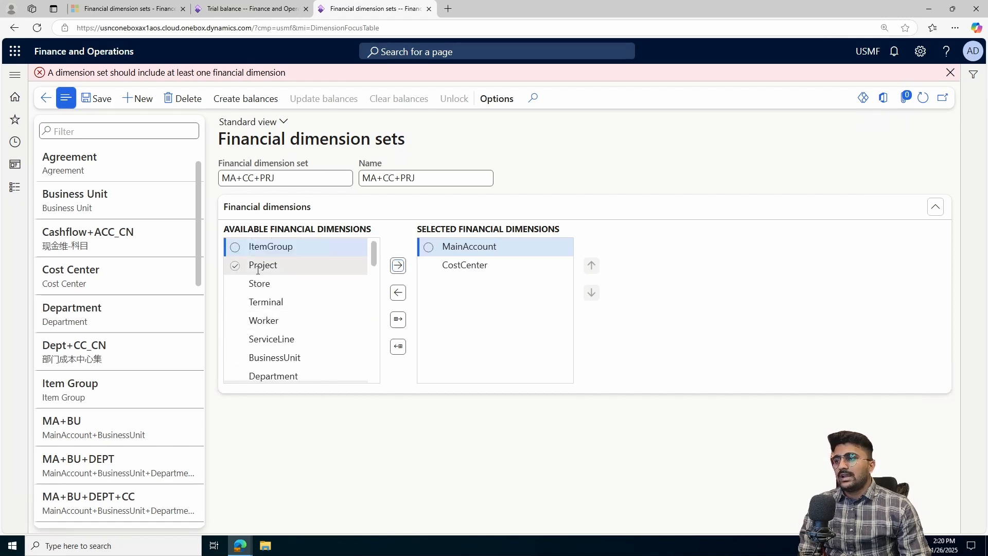
click(233, 267)
click(233, 267)
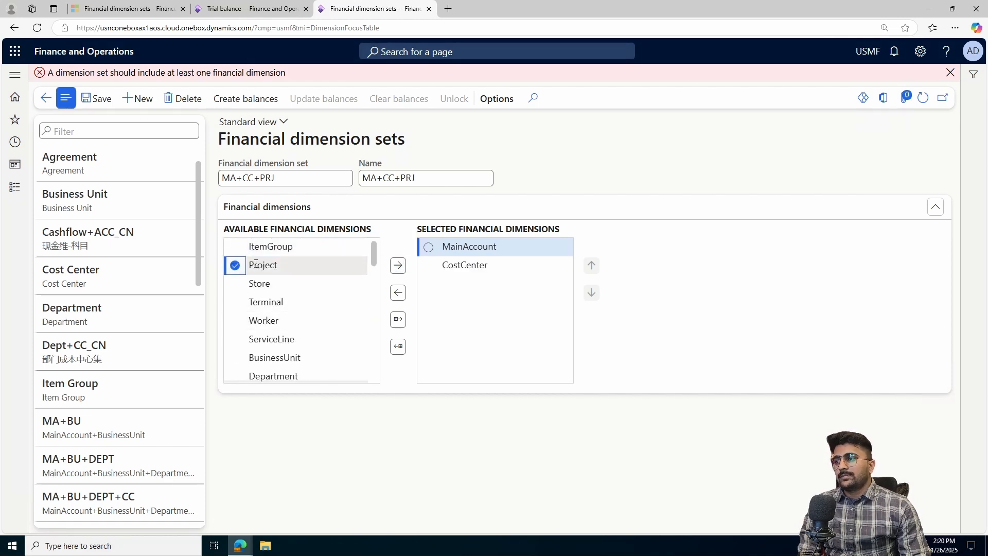
click(399, 268)
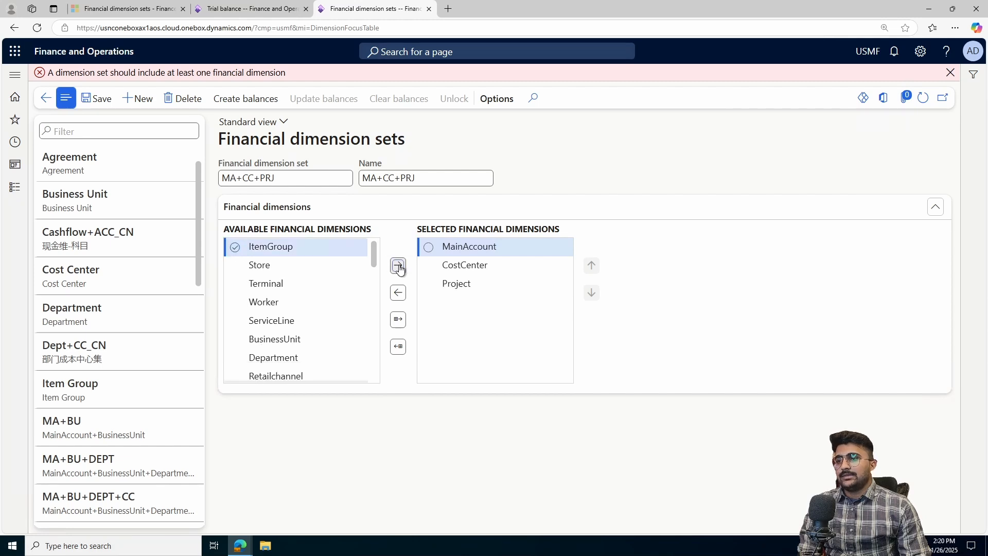
- Save the MA+CC+PRJ financial dimension set
click(93, 103)
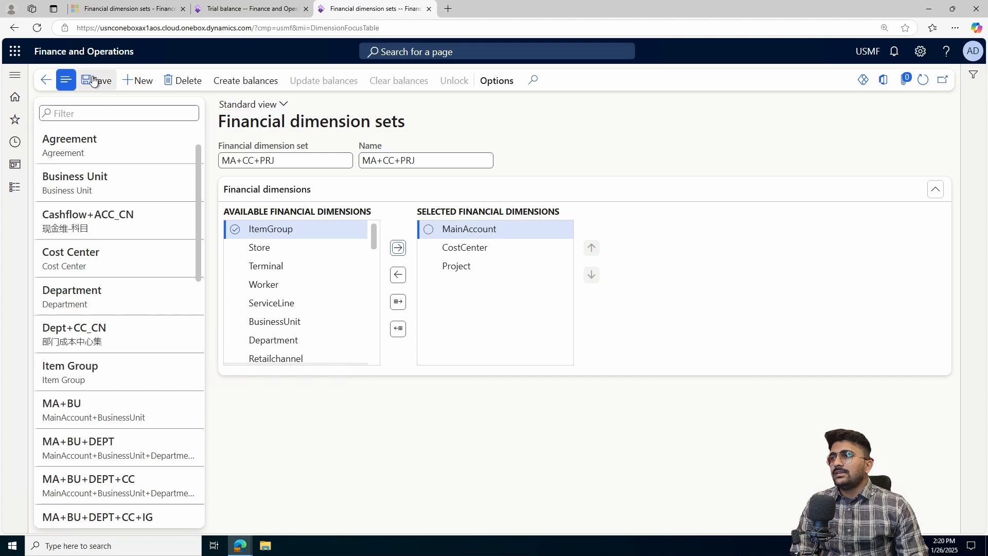
drag(412, 121, 208, 121)
click(471, 125)
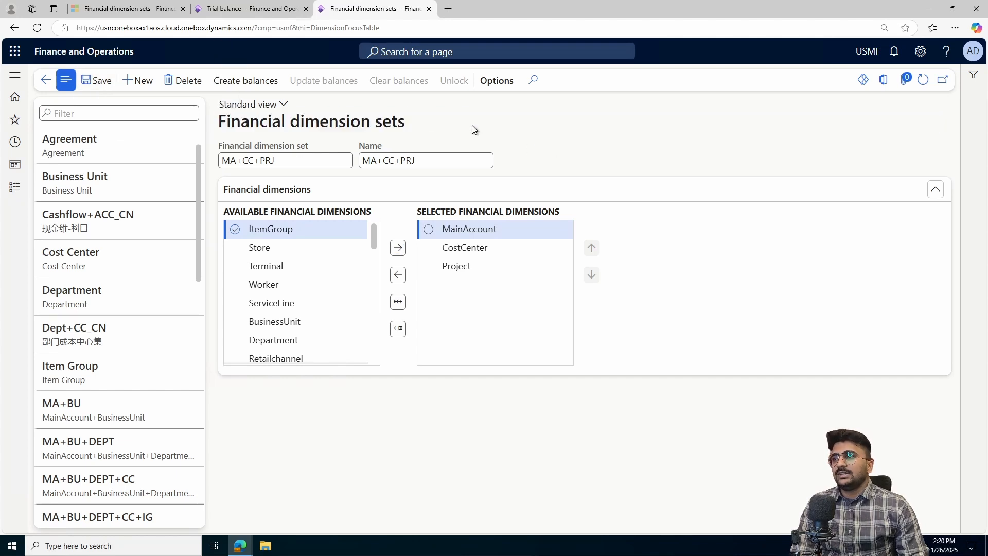
- Switch to the other browser tab and open Trial balance from General ledger's inquiries and reports
right_click(368, 7)
click(247, 8)
click(14, 97)
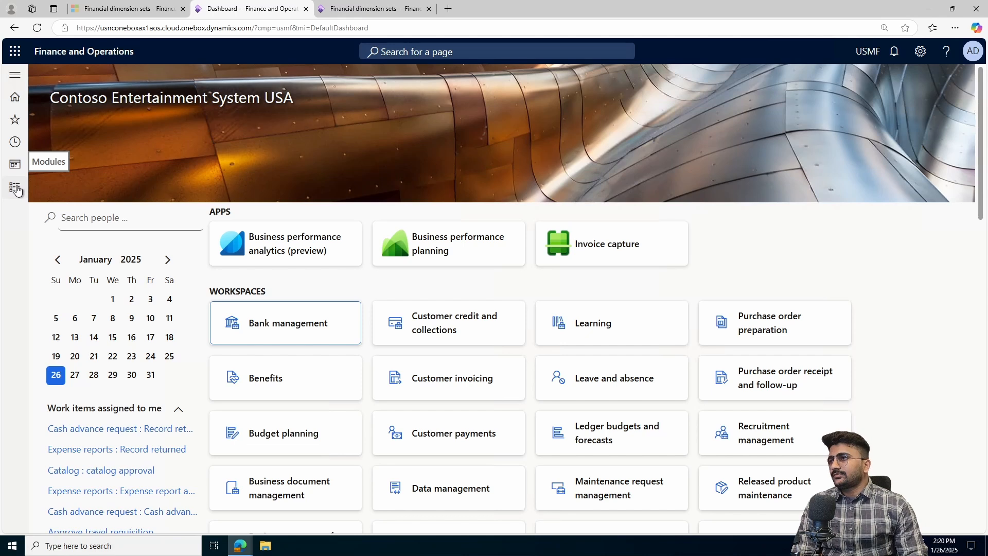
click(15, 189)
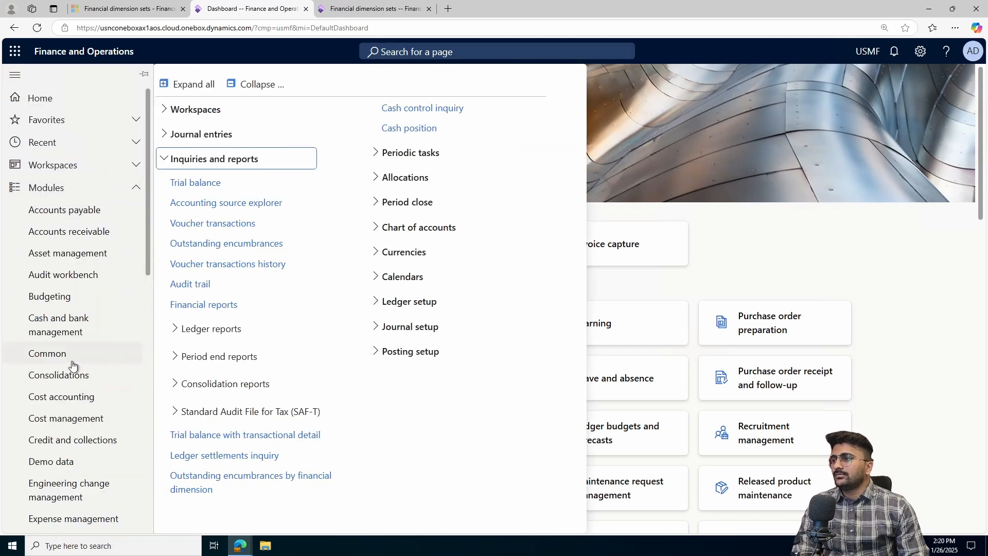
scroll(69, 355, down, 3)
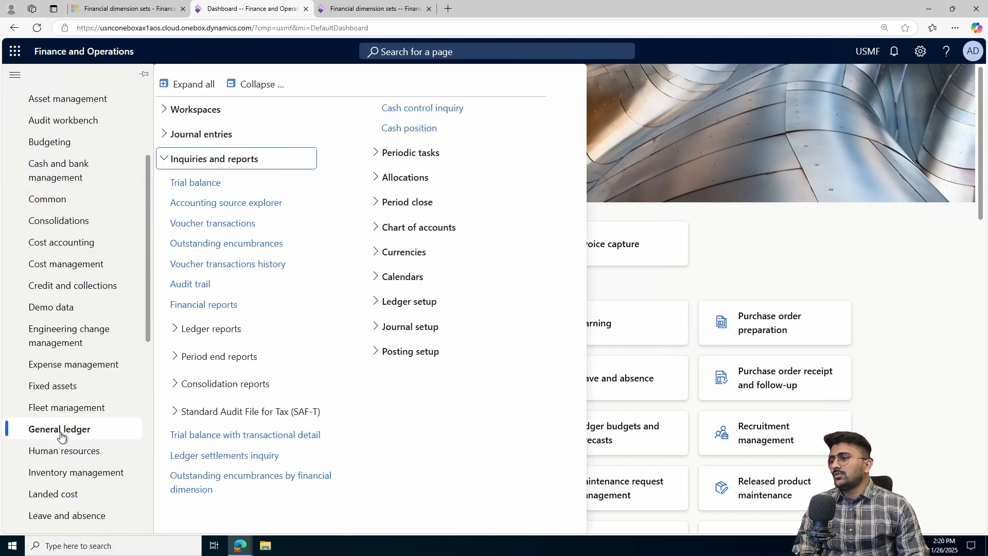
click(202, 186)
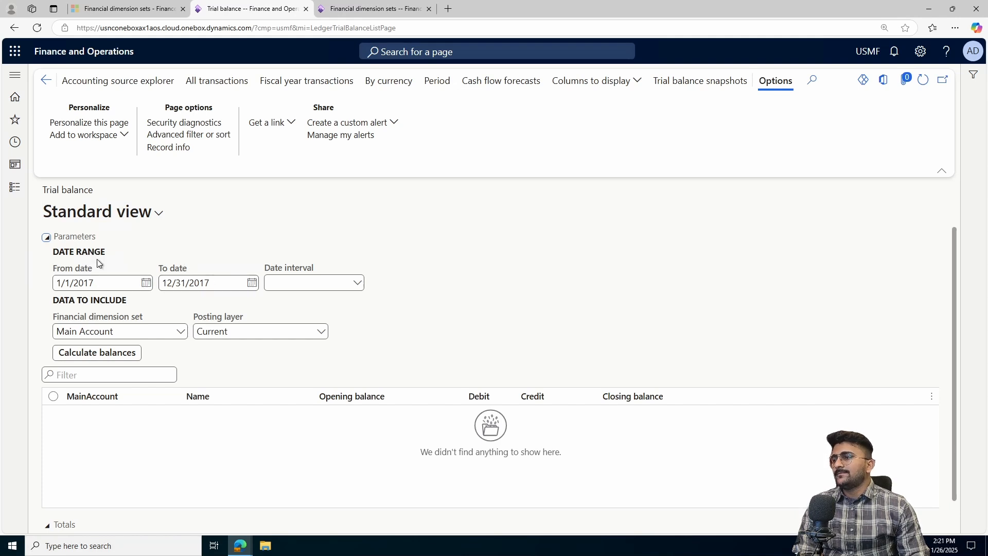
- Try to calculate trial balances with the financial dimension set field cleared
click(135, 331)
drag(134, 331, 54, 332)
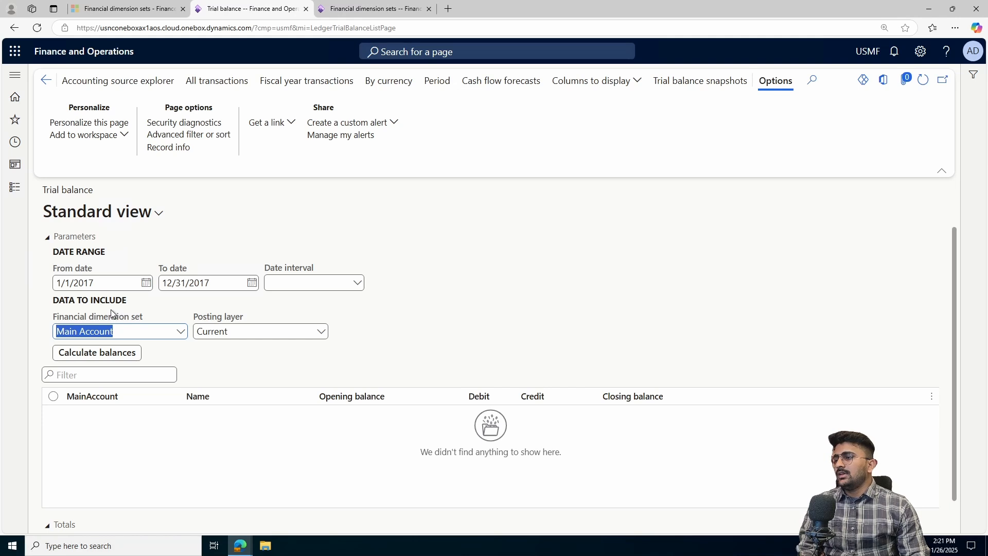
key(BackSpace)
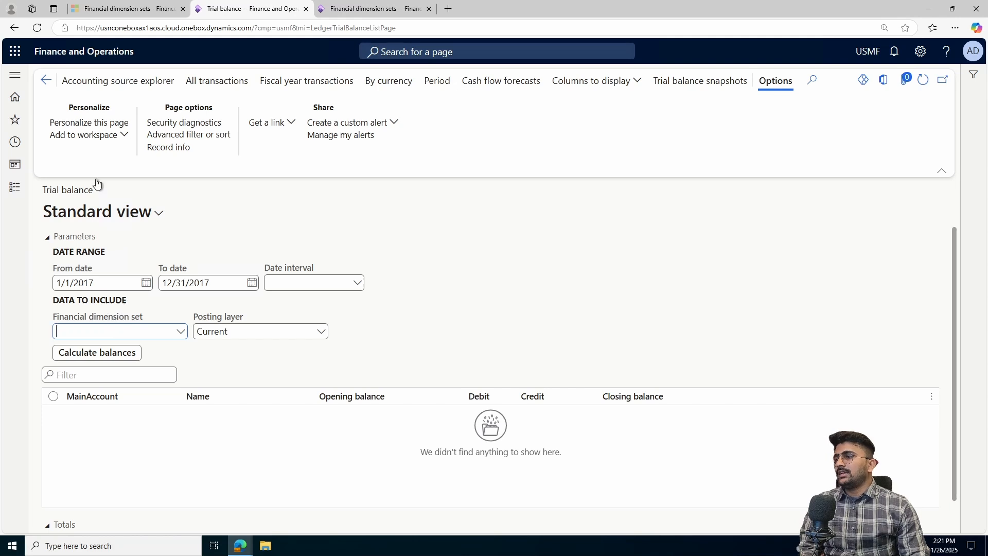
click(100, 355)
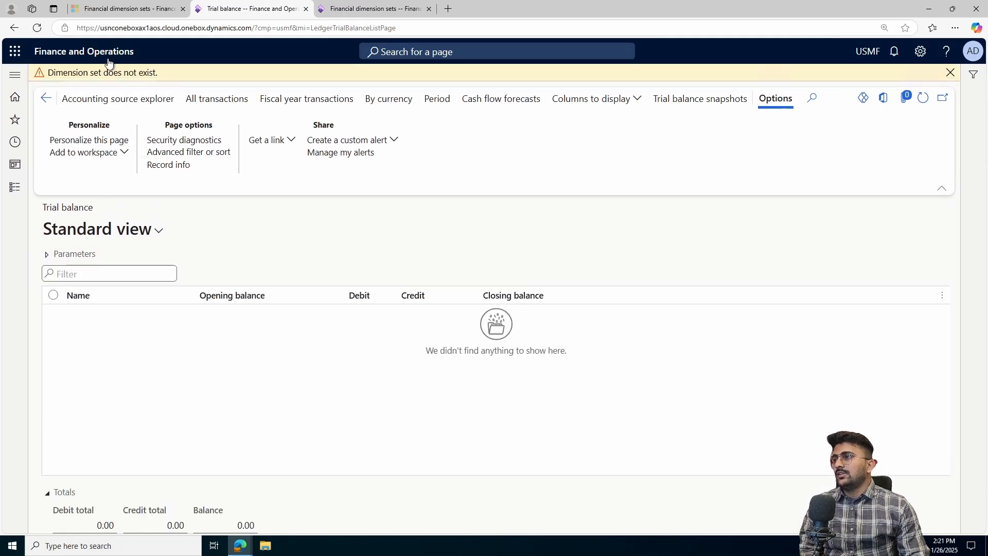
- Select the Main Account financial dimension set and calculate balances
click(46, 256)
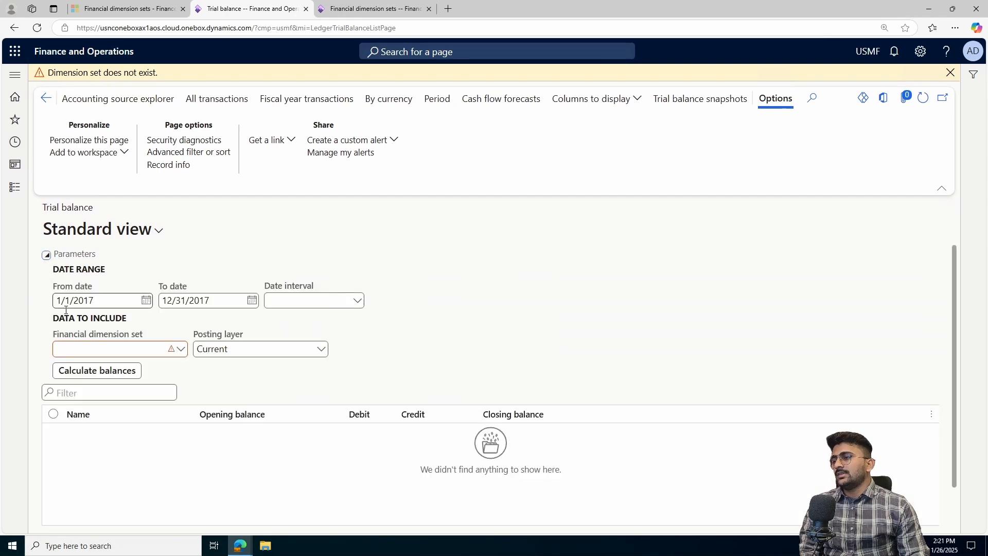
click(181, 352)
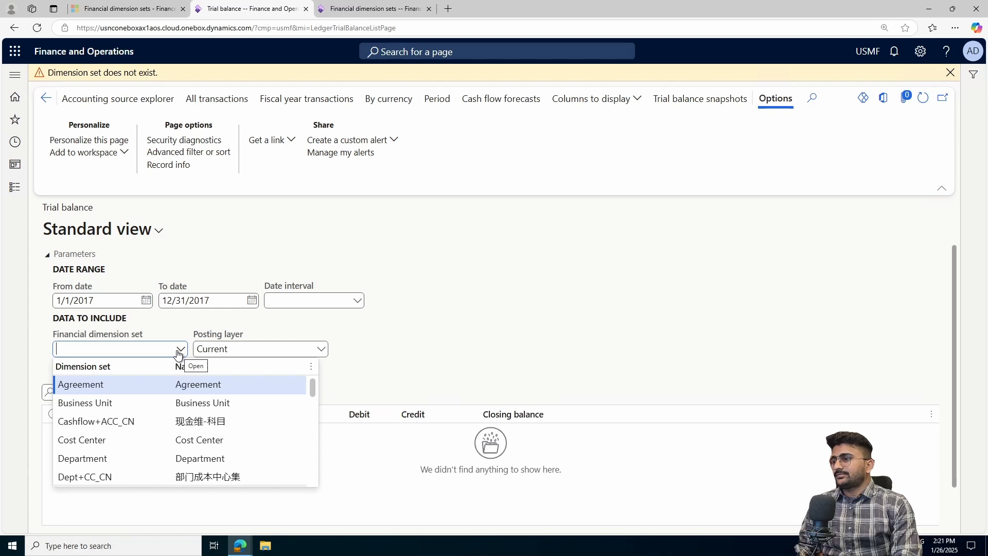
text(mai)
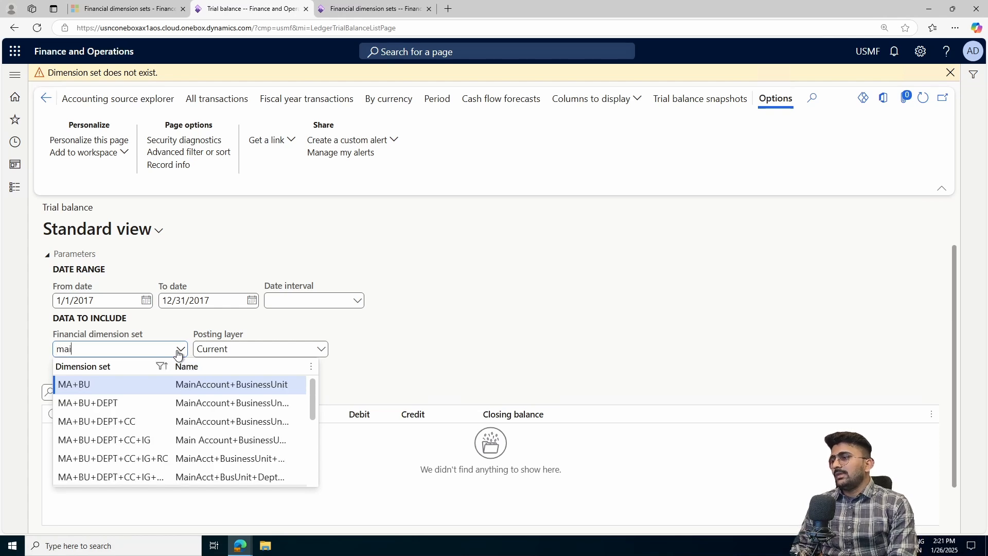
text(n)
click(121, 382)
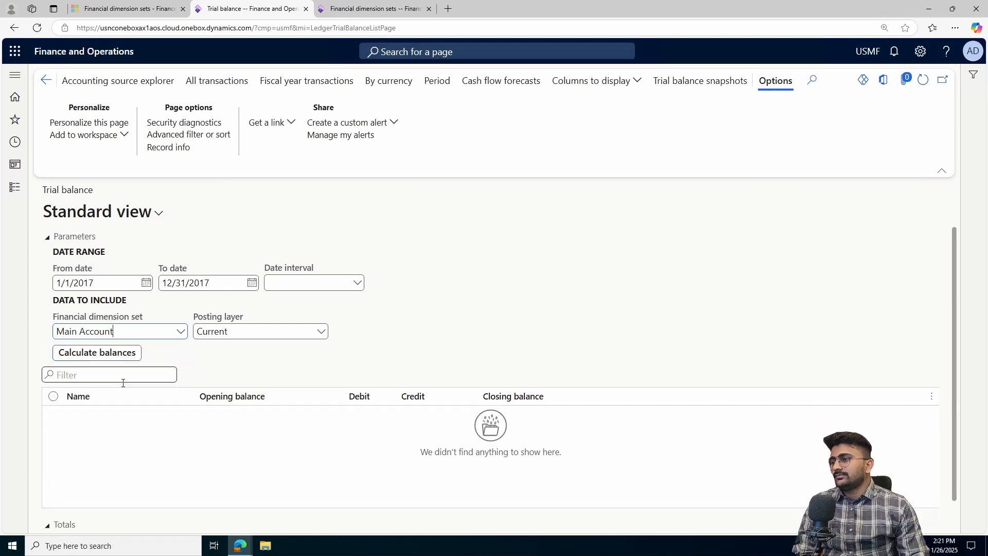
click(113, 357)
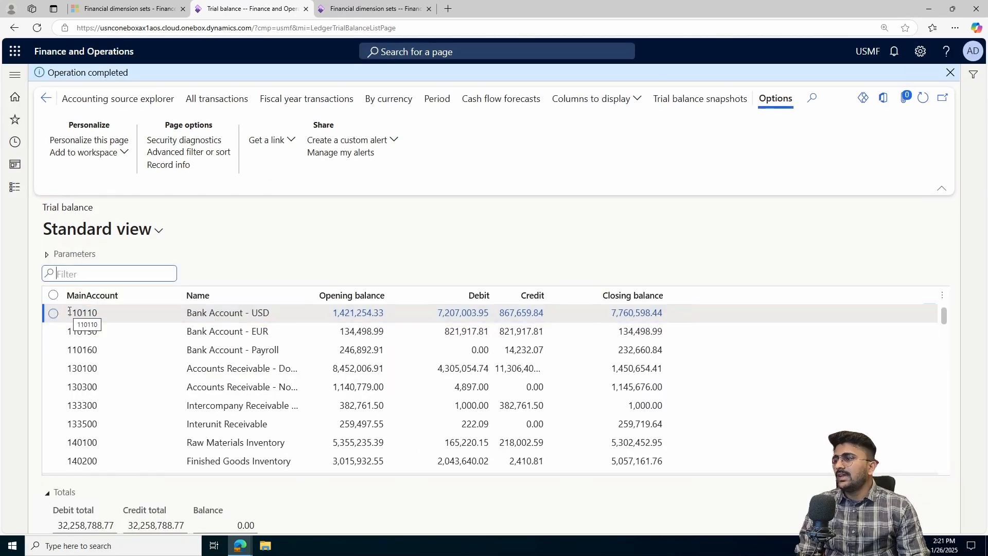
- Examine the first trial balance row's main account number and name
drag(69, 312, 106, 315)
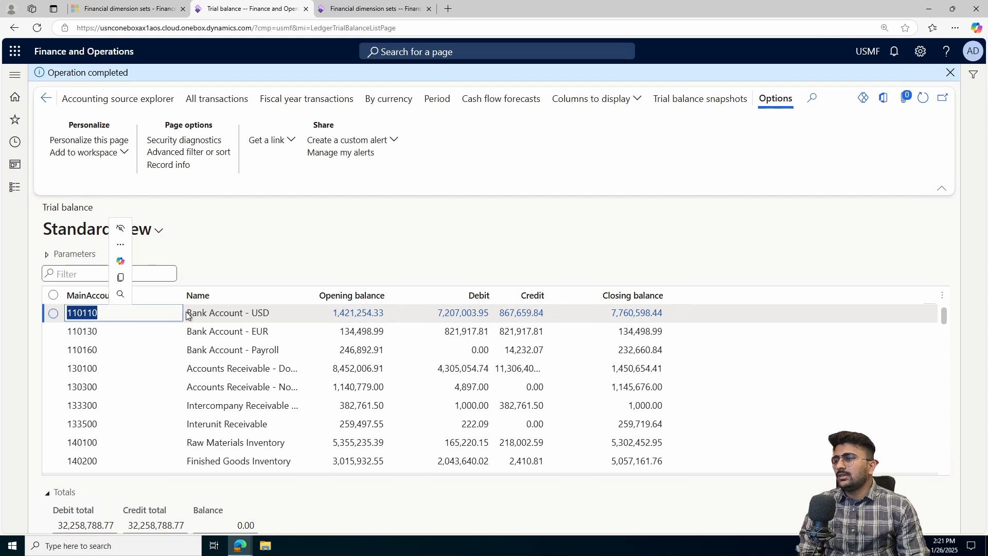
click(186, 315)
drag(188, 314, 311, 315)
click(325, 316)
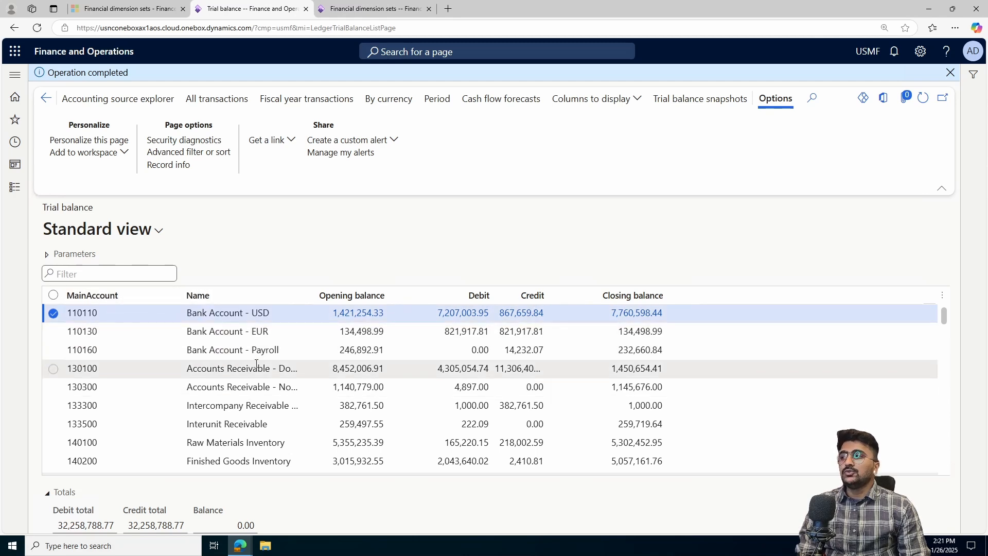
- Select the MA+Project financial dimension set and recalculate balances
click(60, 257)
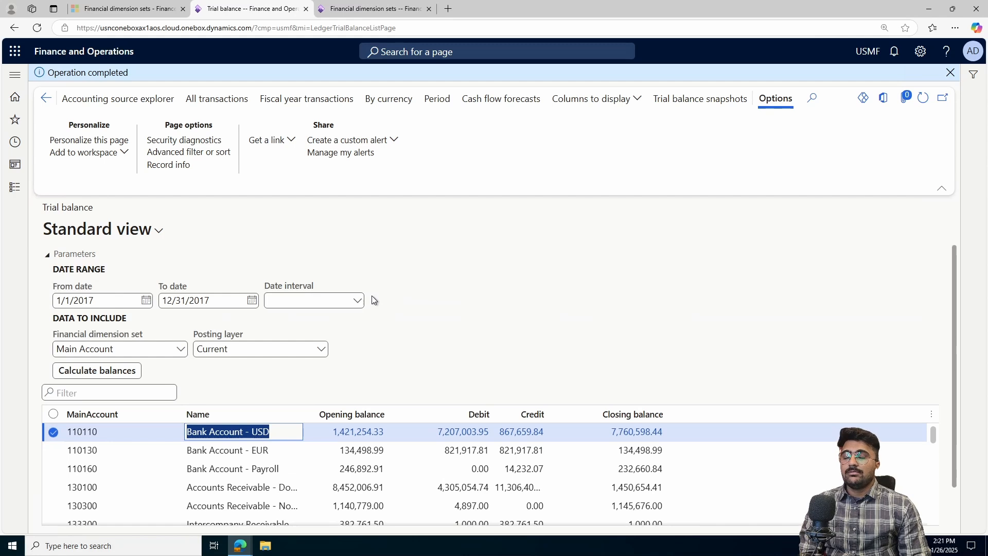
click(180, 349)
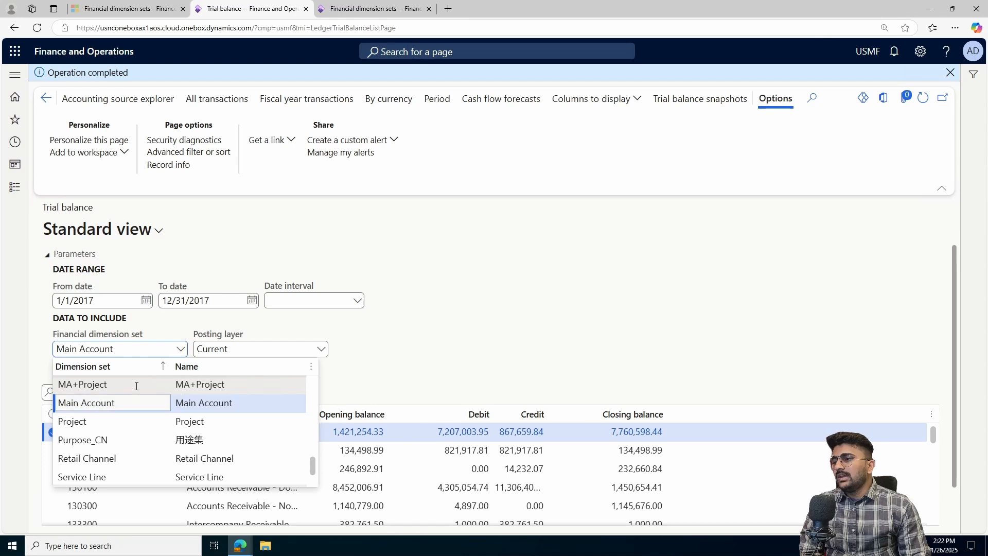
click(137, 385)
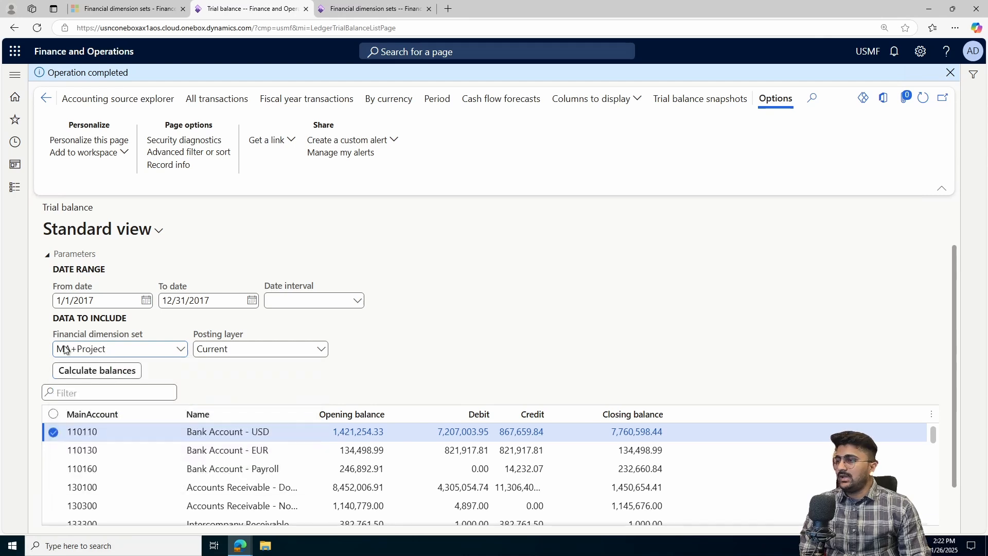
click(114, 375)
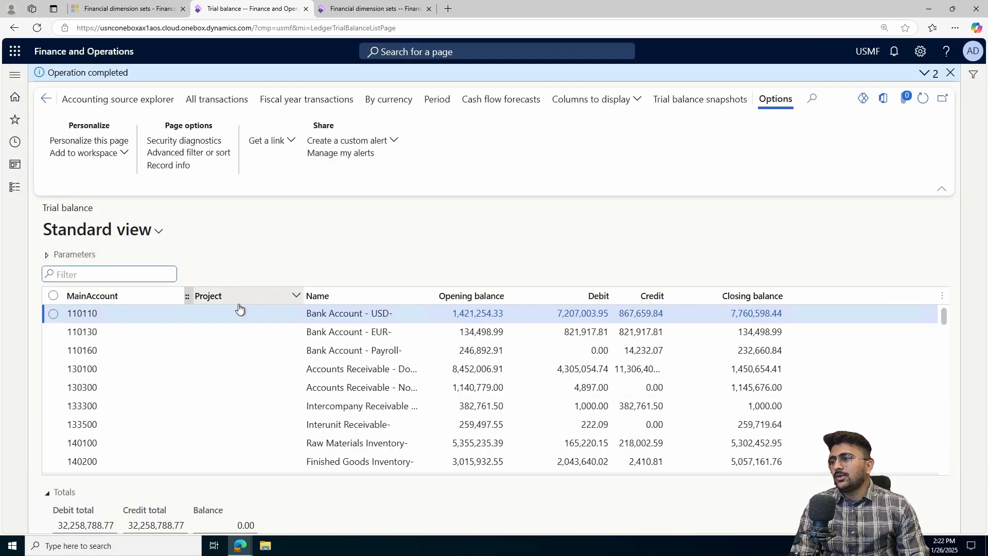
- Scroll through the trial balance rows for the MA+Project set
scroll(216, 360, down, 3)
scroll(215, 377, down, 15)
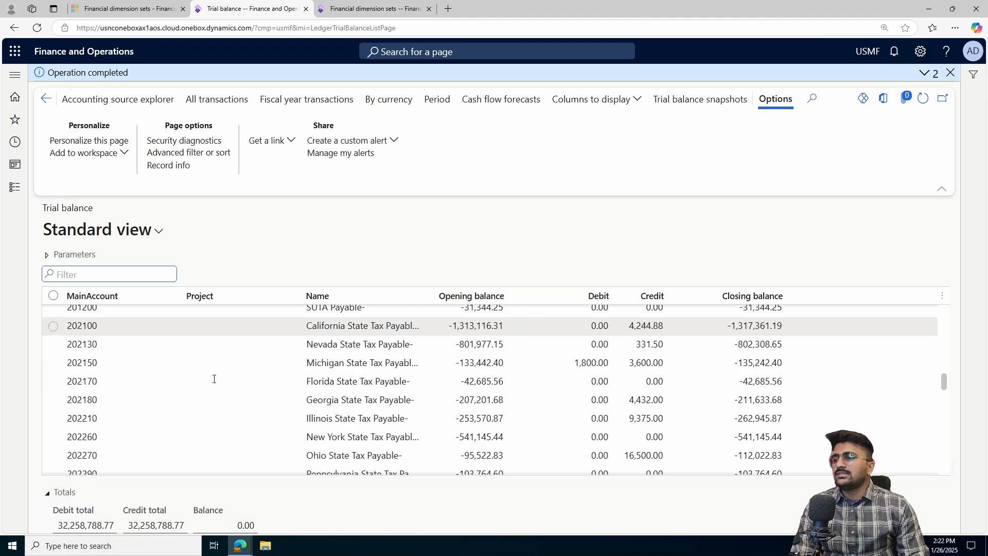
scroll(212, 387, down, 2)
scroll(213, 387, up, 10)
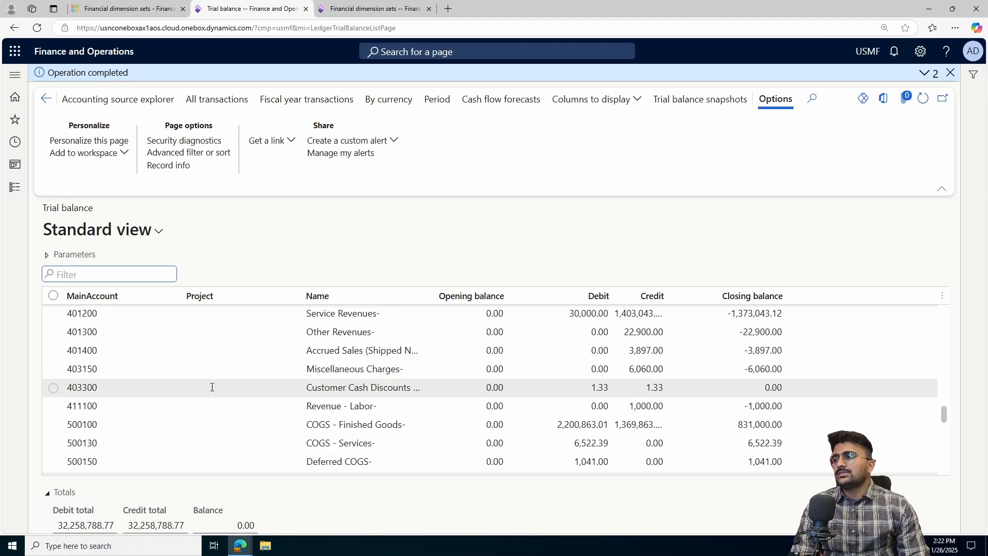
- Select the MA+BU+DEPT financial dimension set and recalculate balances
click(46, 256)
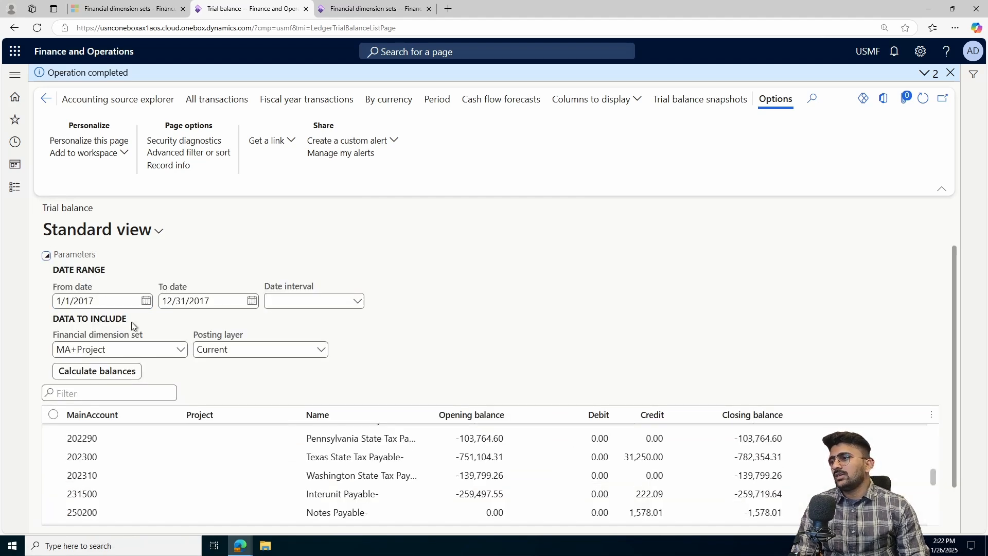
click(180, 353)
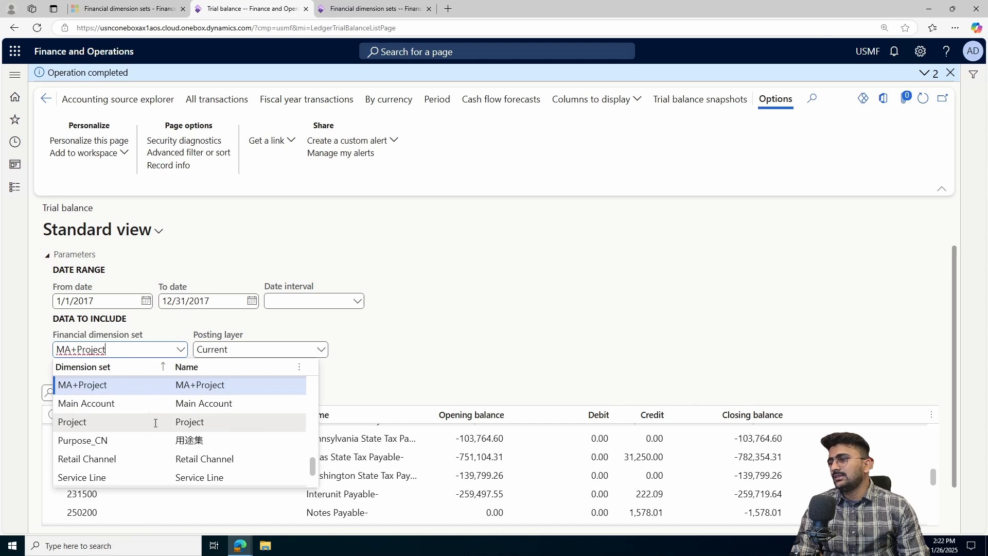
scroll(143, 438, up, 3)
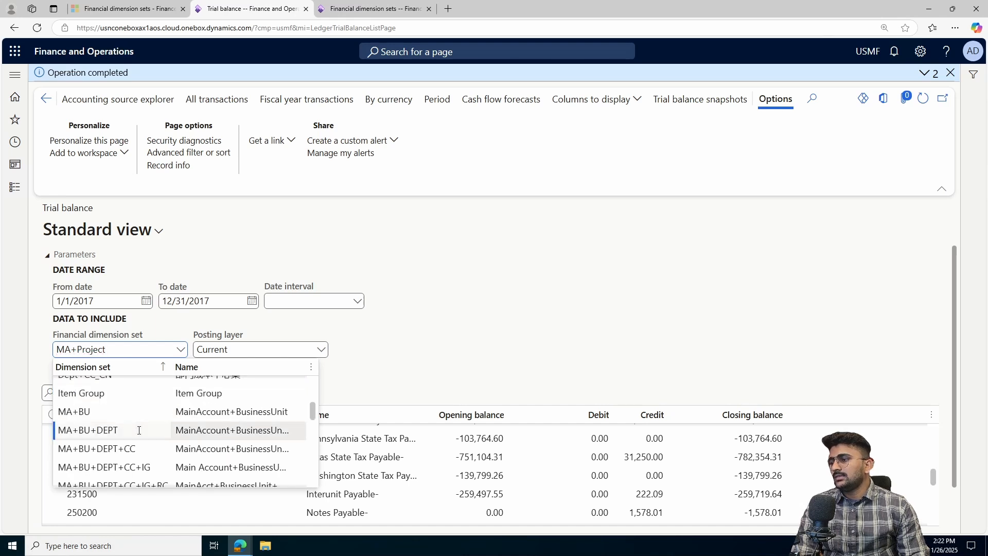
click(139, 430)
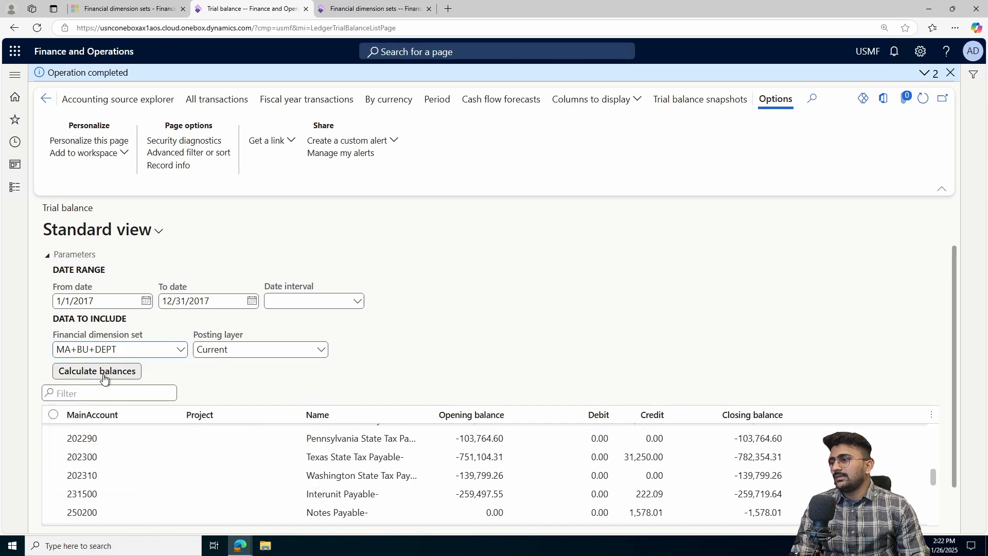
click(100, 372)
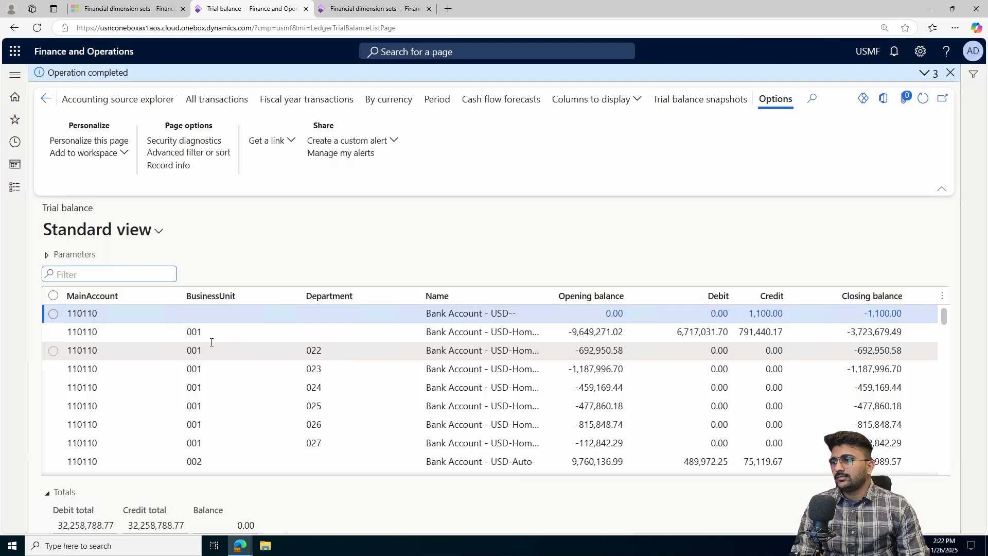
- Examine the main account rows broken down by business unit and department
click(74, 333)
click(110, 354)
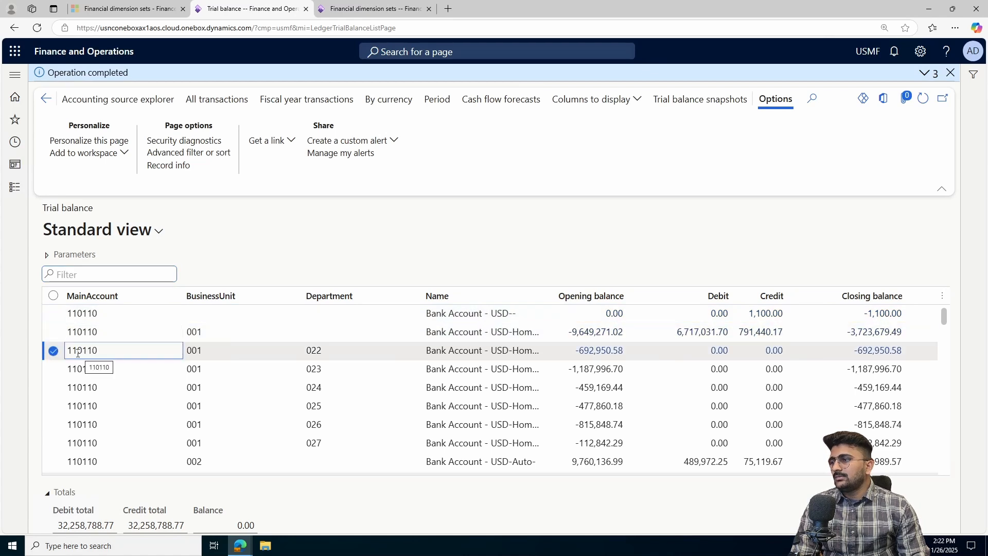
drag(102, 353, 65, 357)
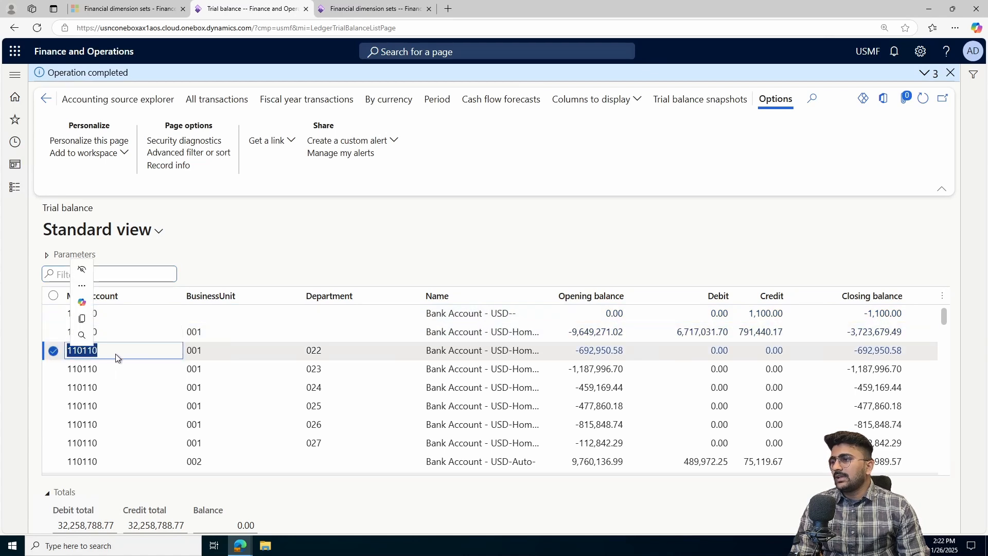
- Highlight the business unit and department values in a trial balance row
drag(200, 351, 186, 355)
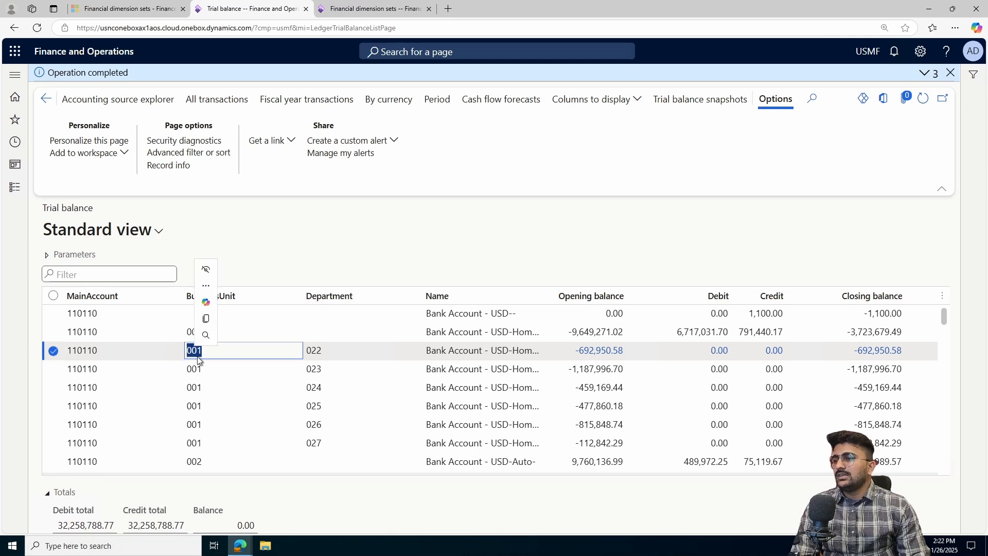
drag(340, 350, 277, 350)
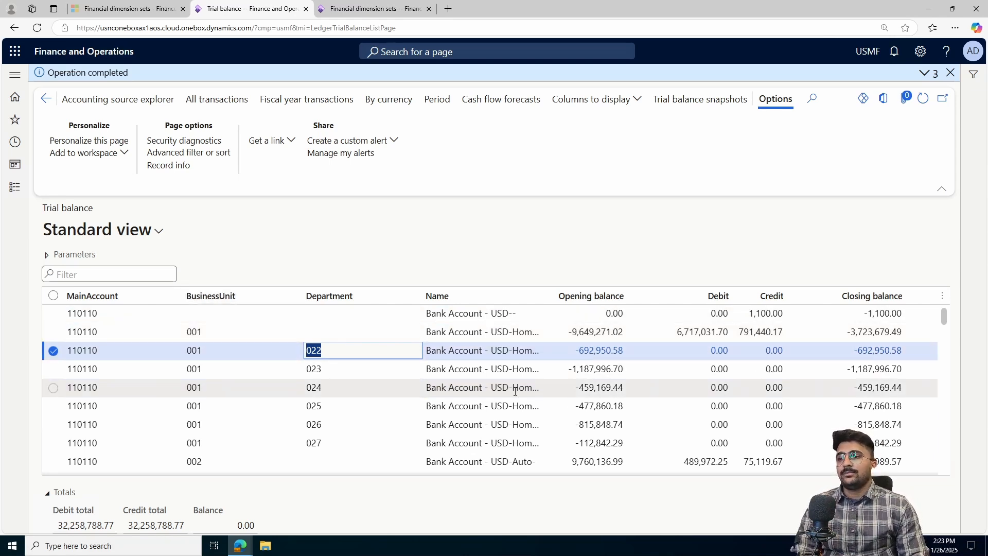
- Copy the MA+CC+PRJ set name and try to paste it as the trial balance's financial dimension set
click(386, 9)
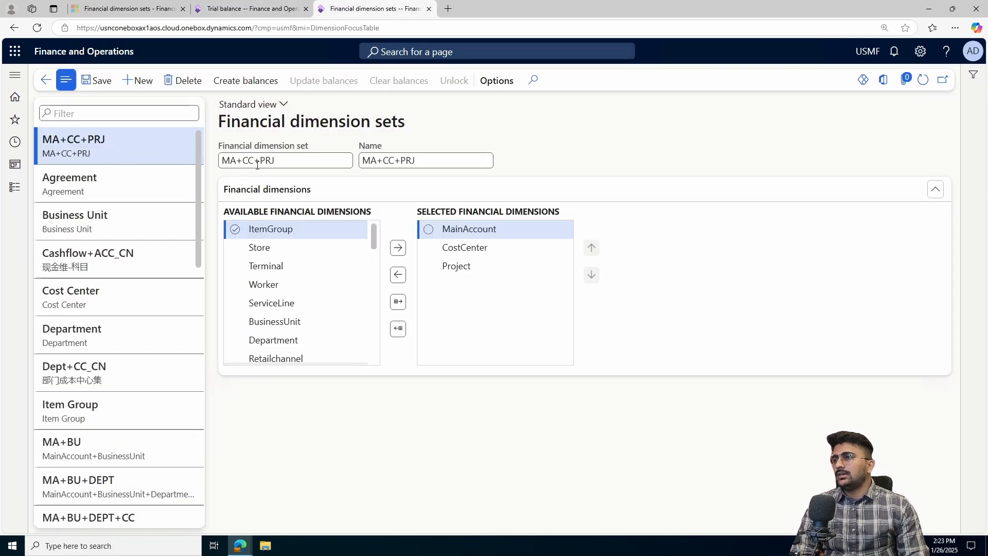
drag(297, 159, 213, 163)
key(ctrl+c)
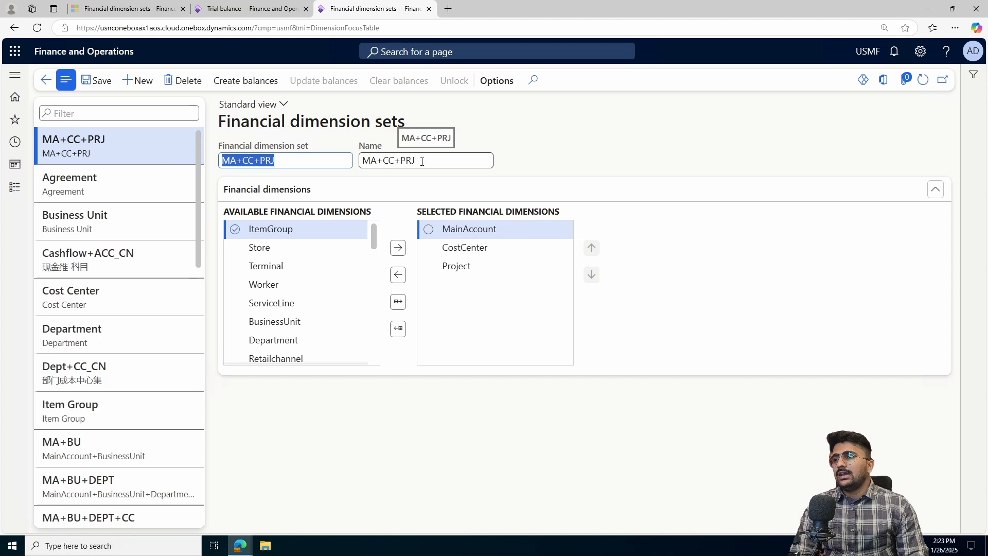
click(232, 6)
click(75, 254)
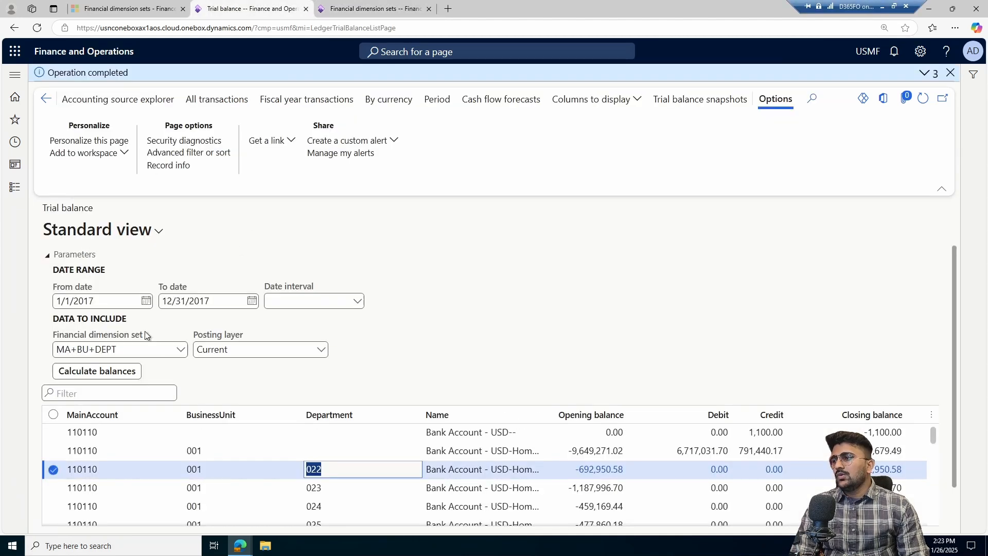
click(180, 350)
click(371, 9)
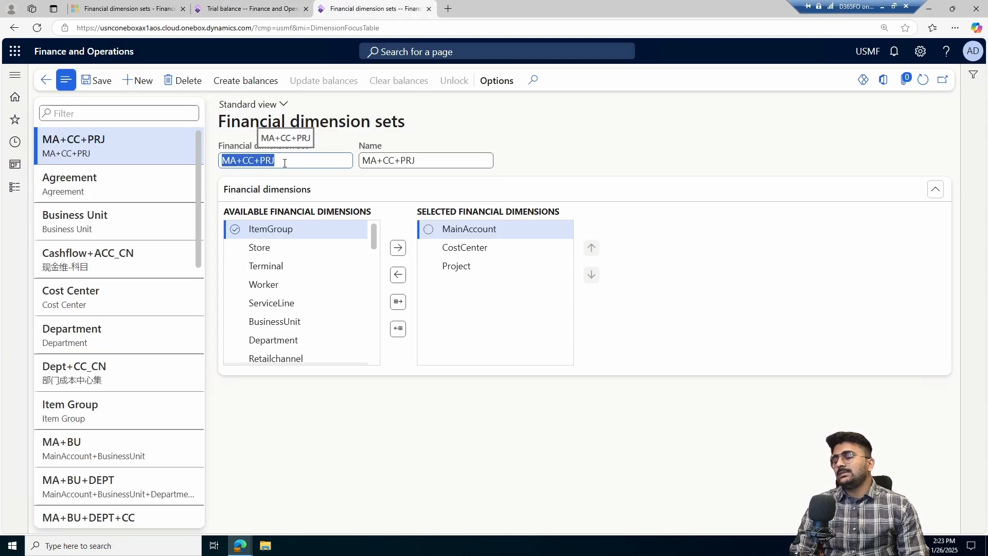
click(260, 10)
click(349, 8)
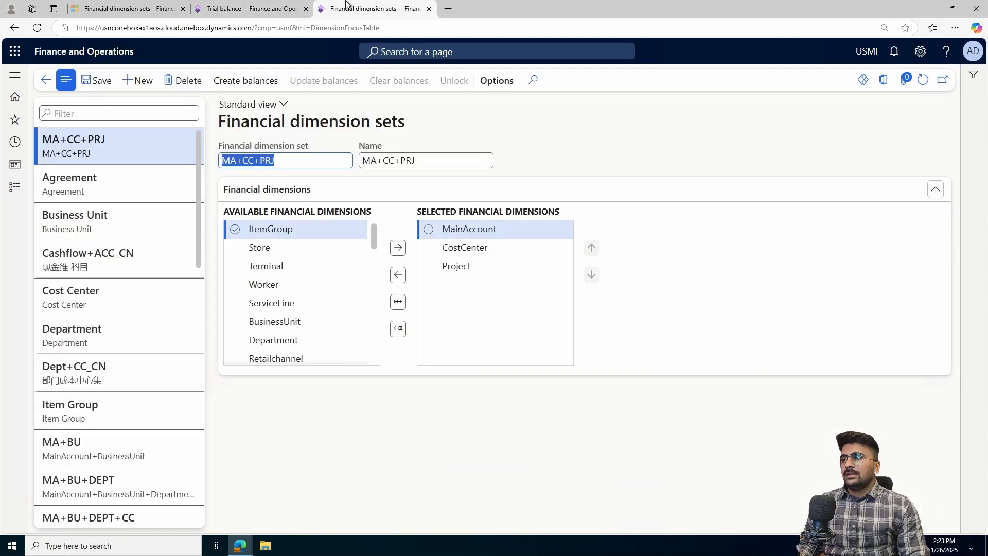
click(240, 4)
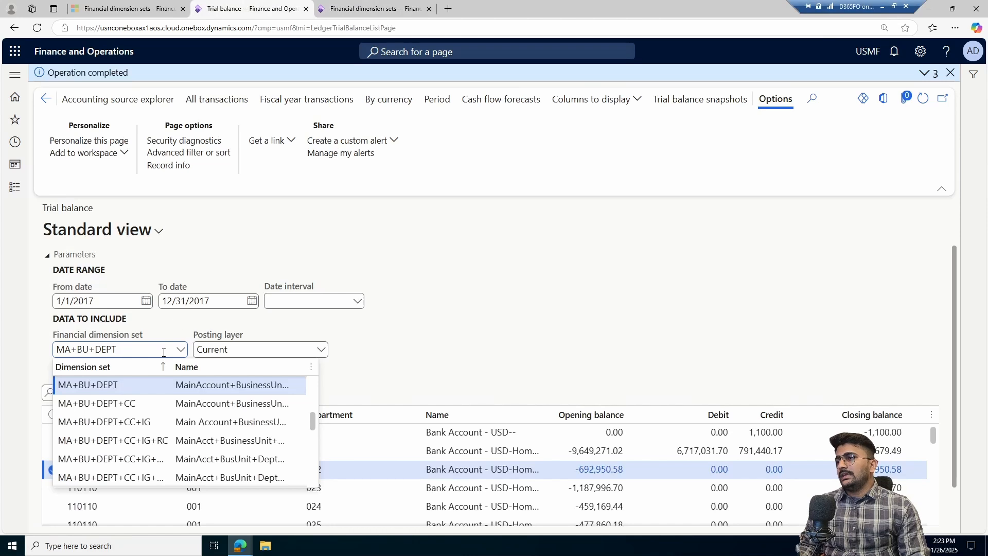
triple_click(99, 350)
key(ctrl+v)
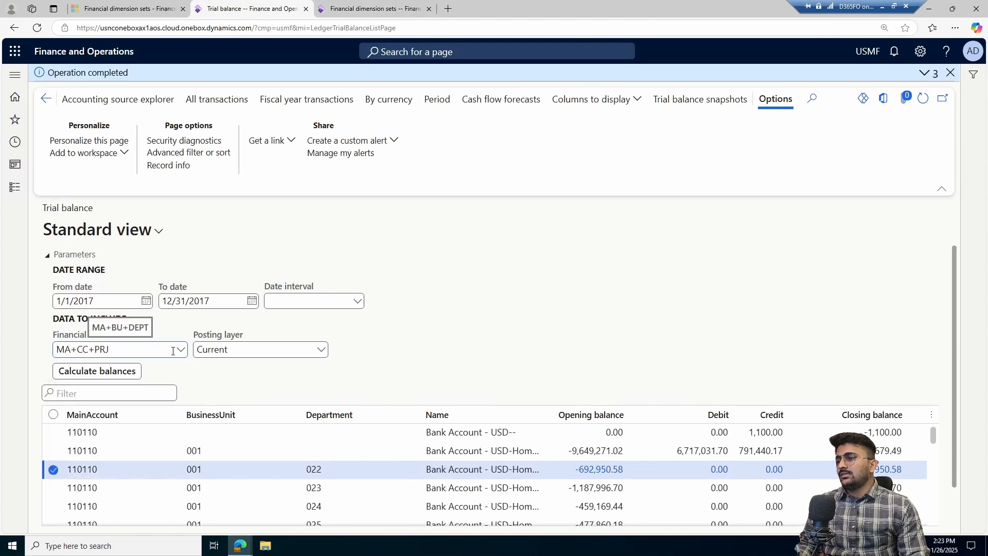
click(181, 349)
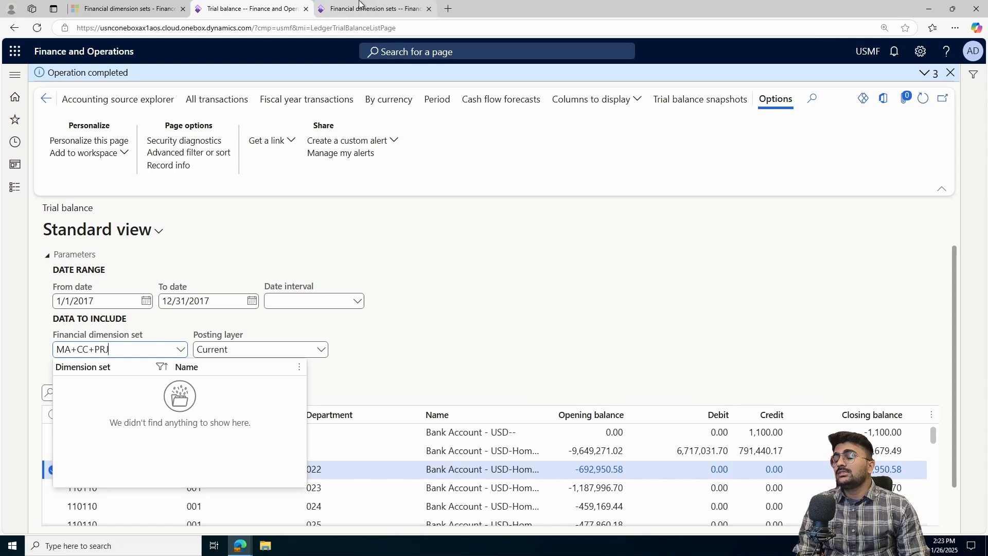
- Search the financial dimension set list for the MA+CC+PRJ set, filtering dimension sets beginning with main acc
click(360, 7)
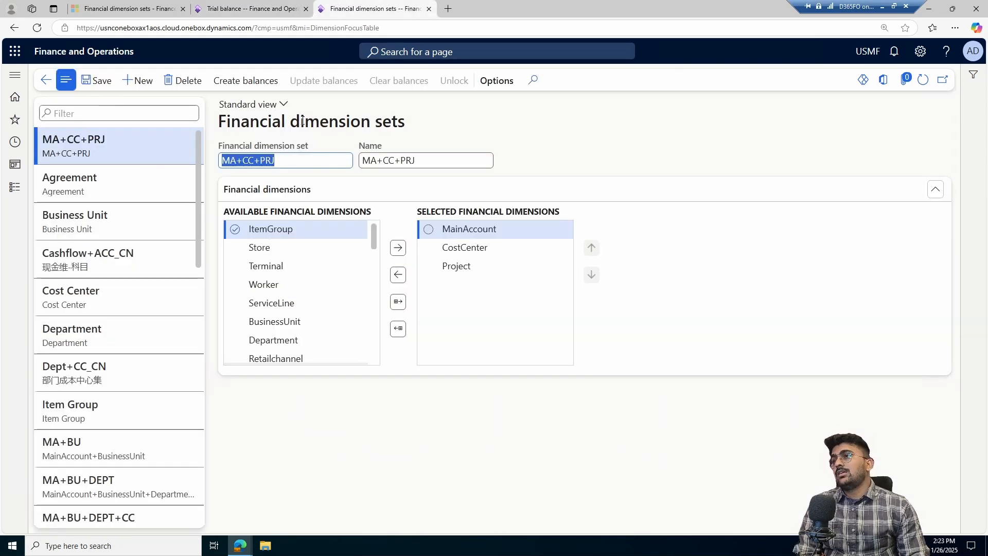
click(262, 9)
click(286, 333)
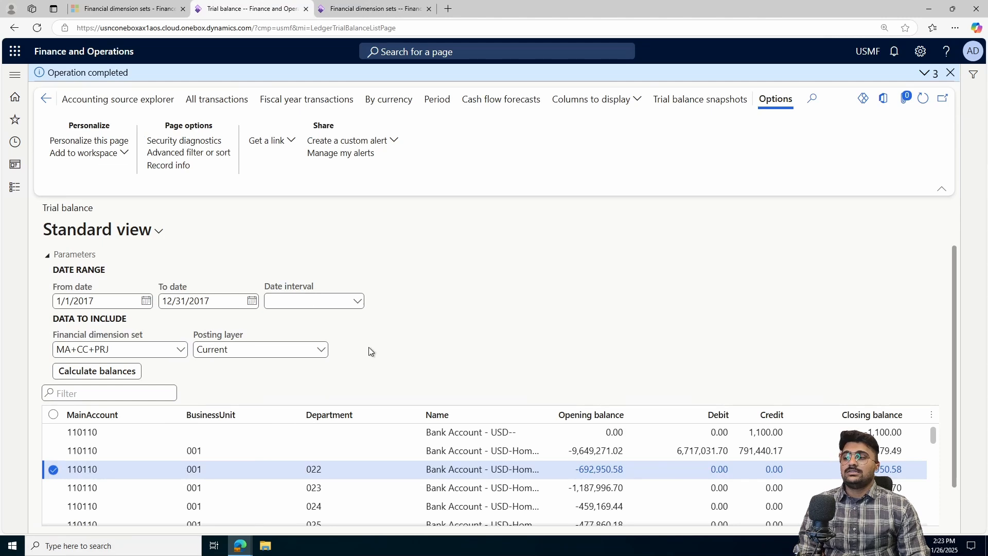
click(180, 350)
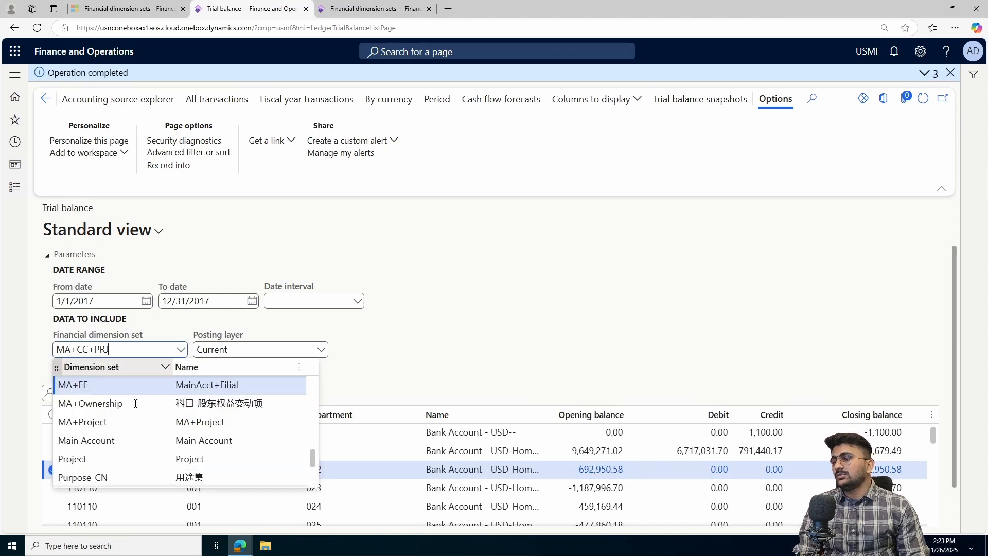
scroll(132, 384, down, 2)
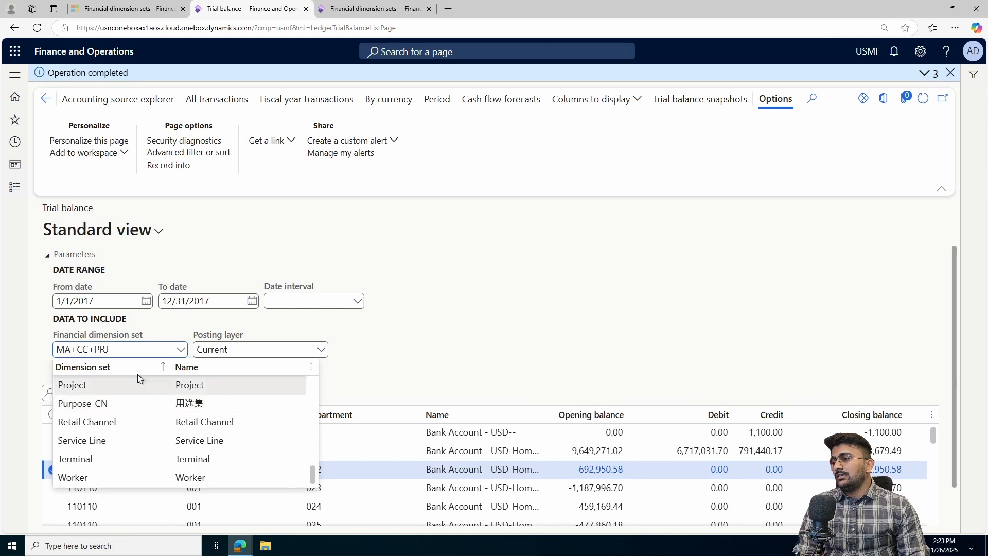
key(BackSpace)
text(j)
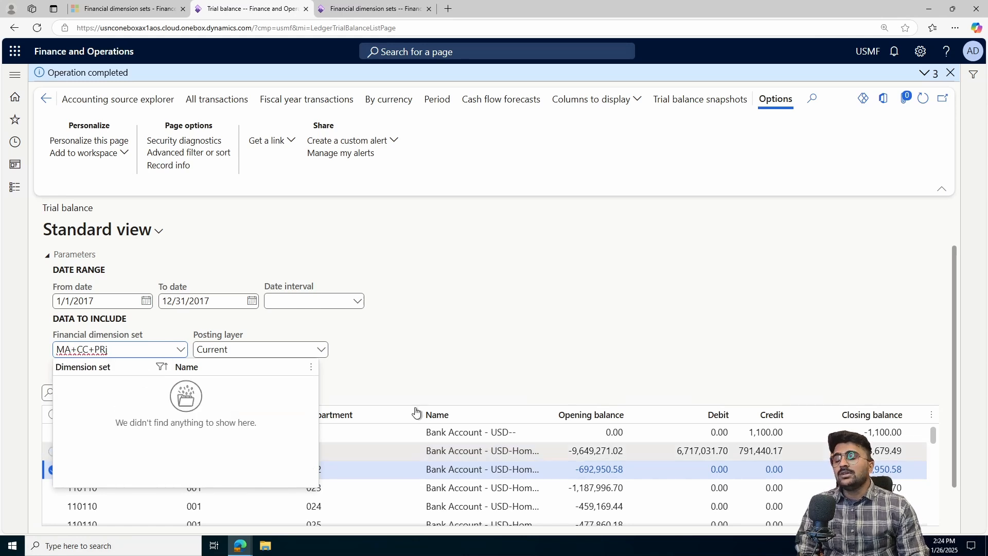
click(109, 365)
key(BackSpace)
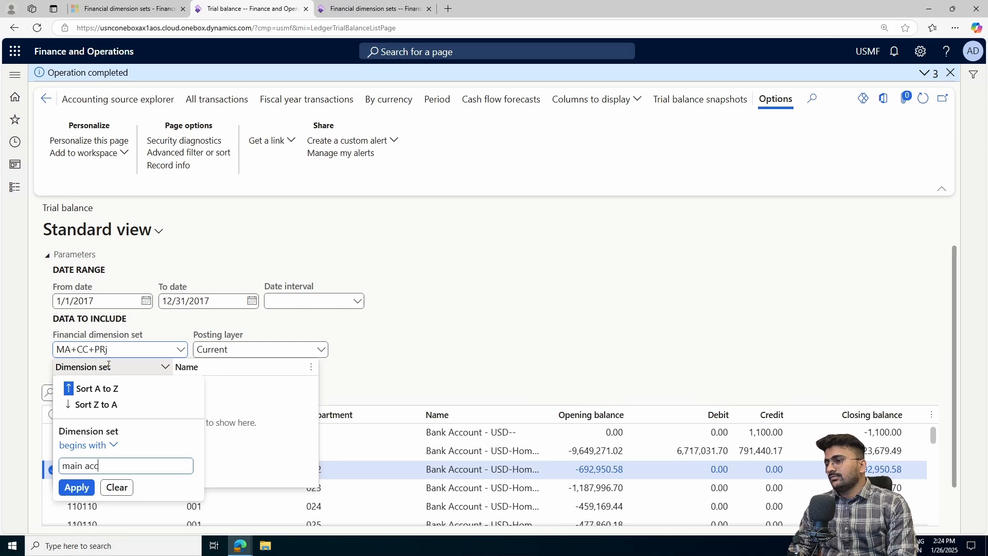
key(Return)
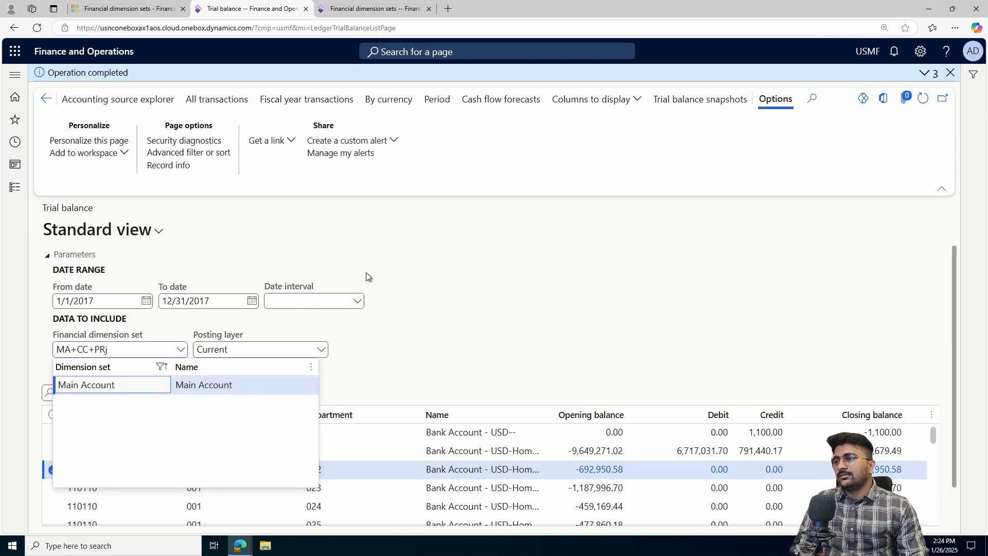
- Create balances for the MA+CC+PRJ dimension set with a from date of 1/1/2011
click(375, 9)
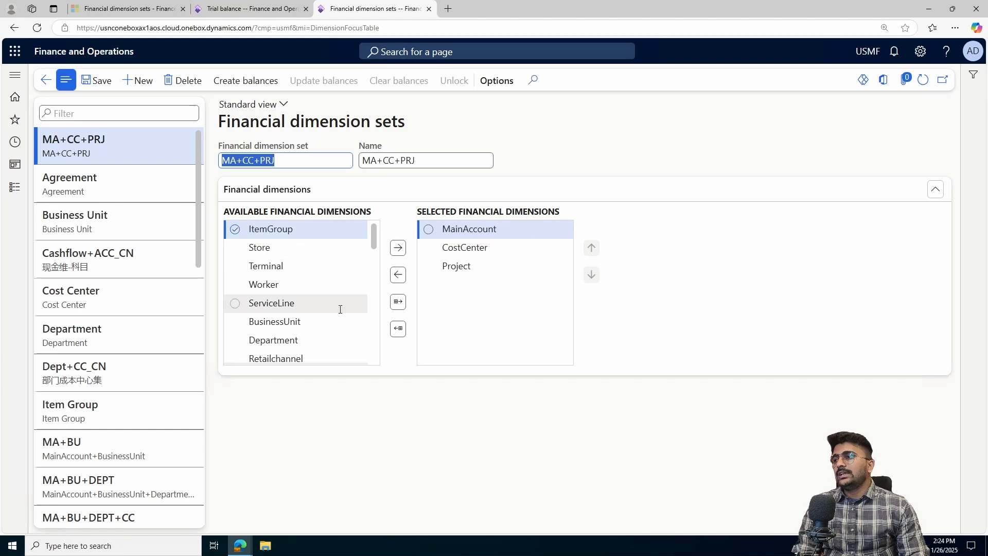
drag(413, 124, 218, 127)
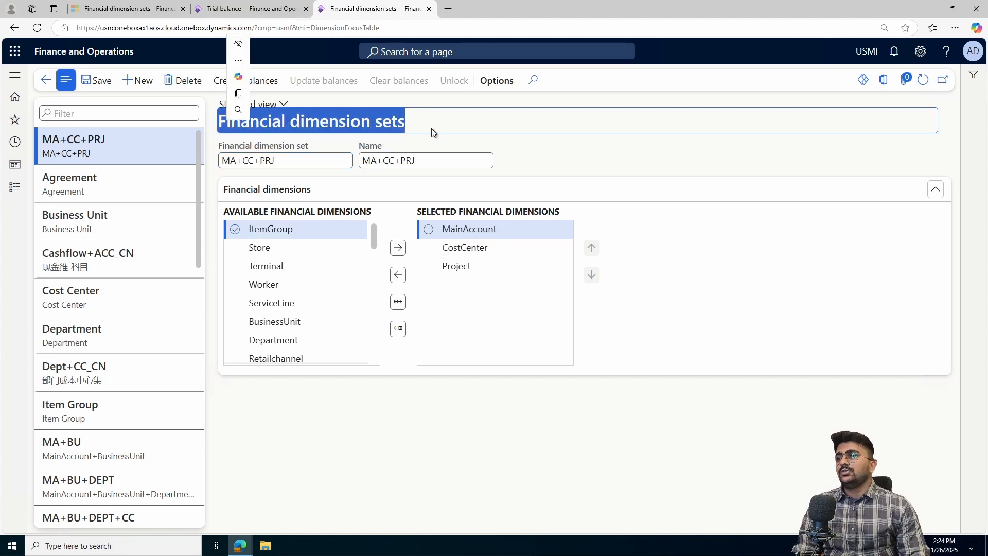
click(470, 129)
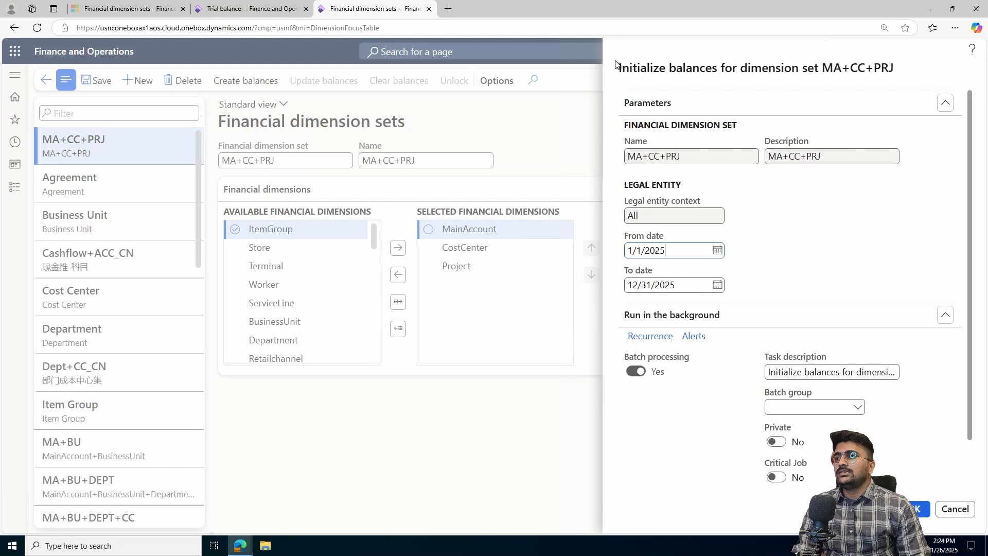
drag(616, 64, 821, 88)
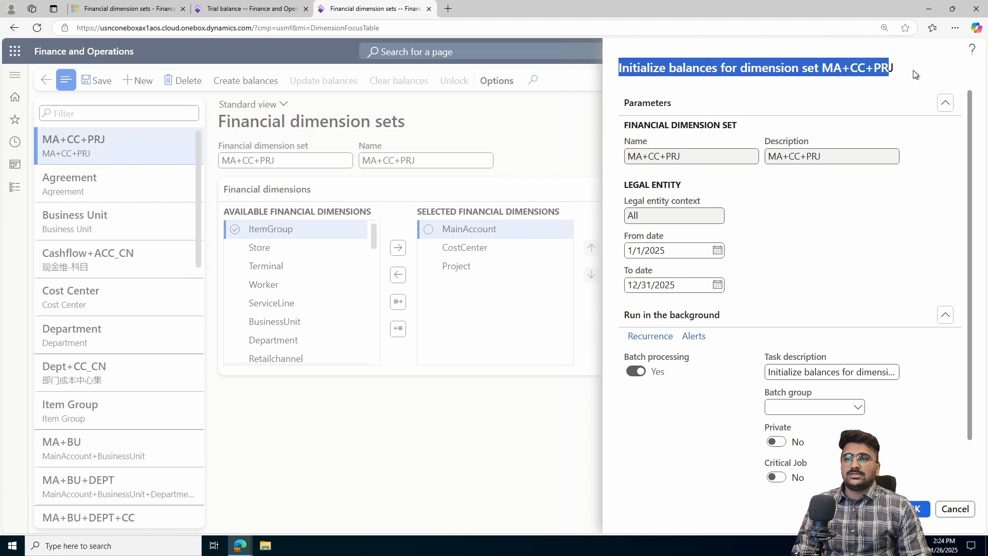
click(718, 251)
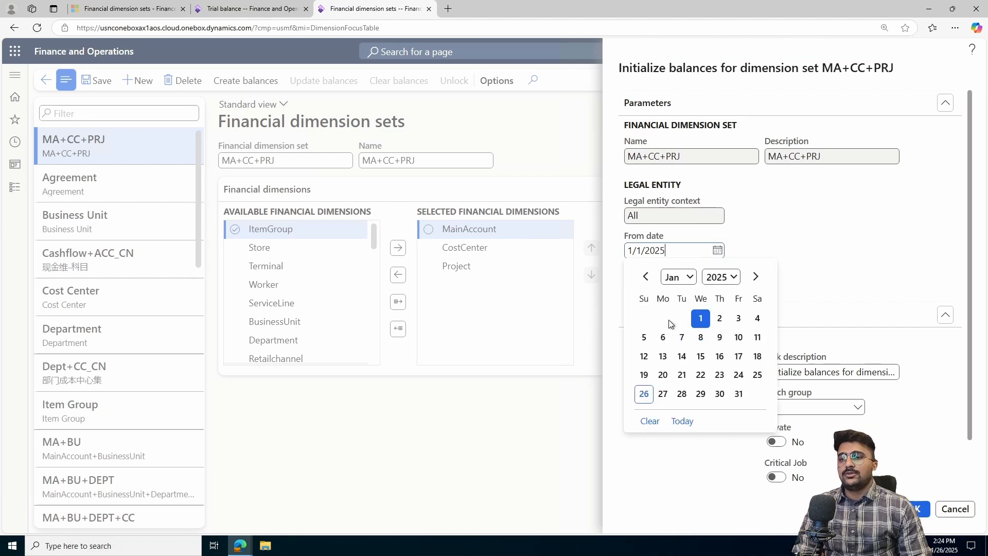
click(732, 279)
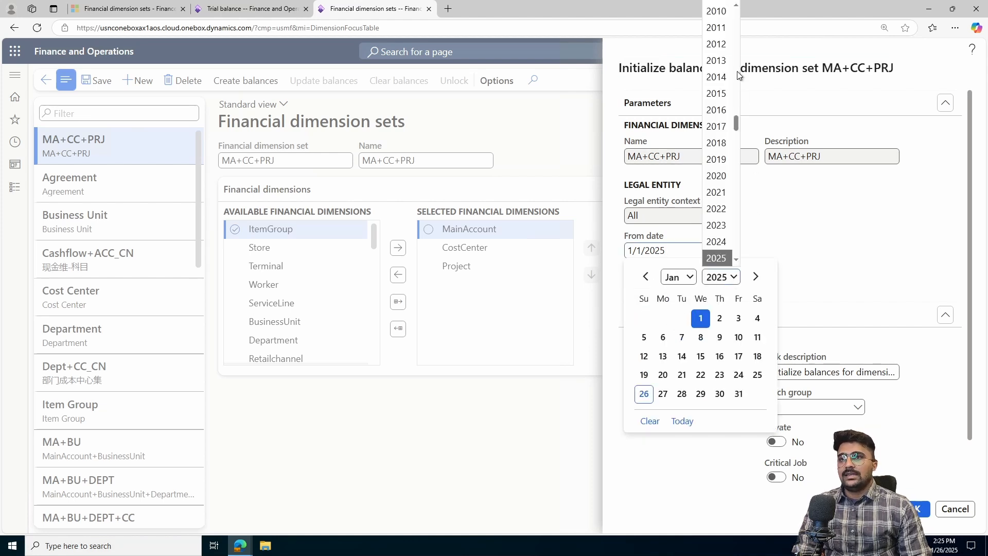
click(717, 28)
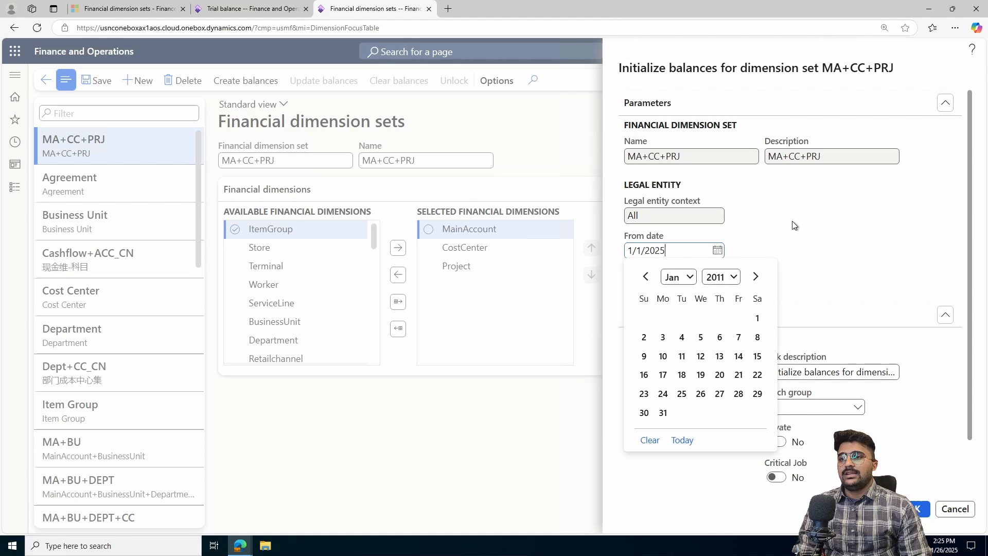
click(757, 318)
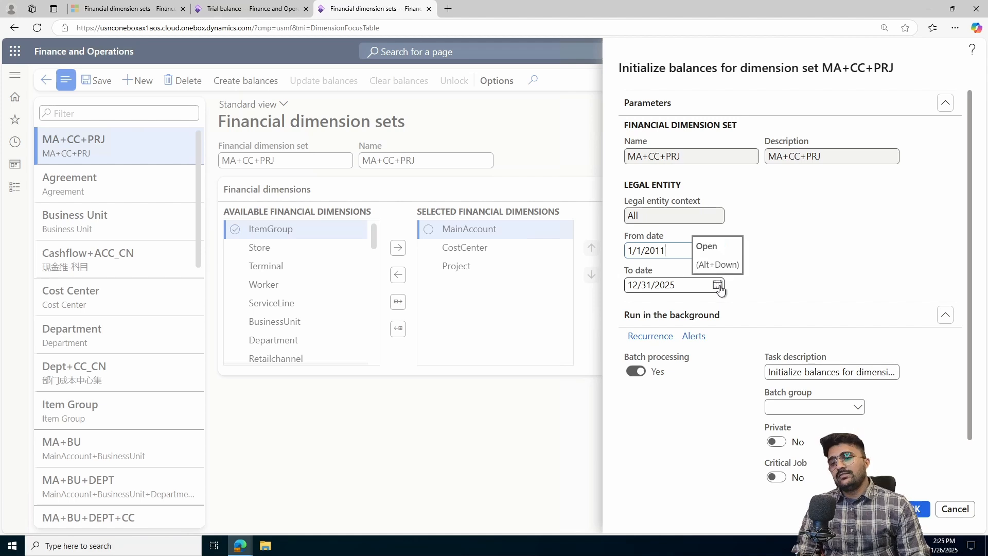
click(917, 510)
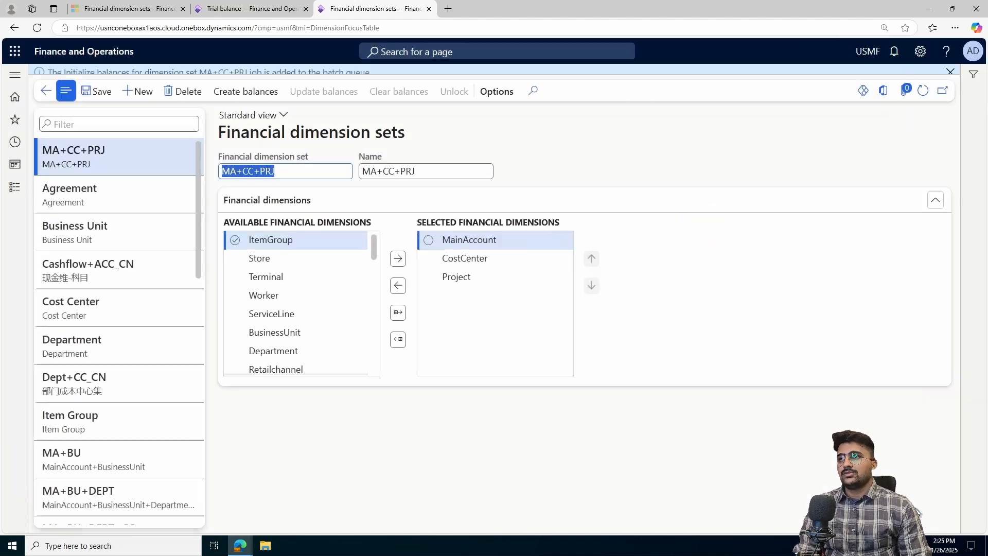
- Refresh the financial dimension sets page to check the balance job
drag(43, 72, 332, 81)
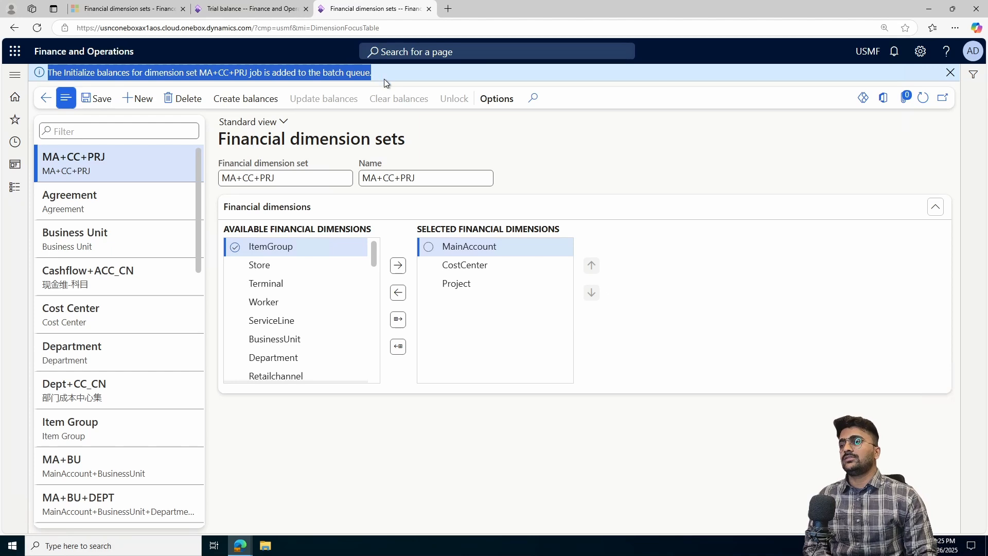
click(922, 97)
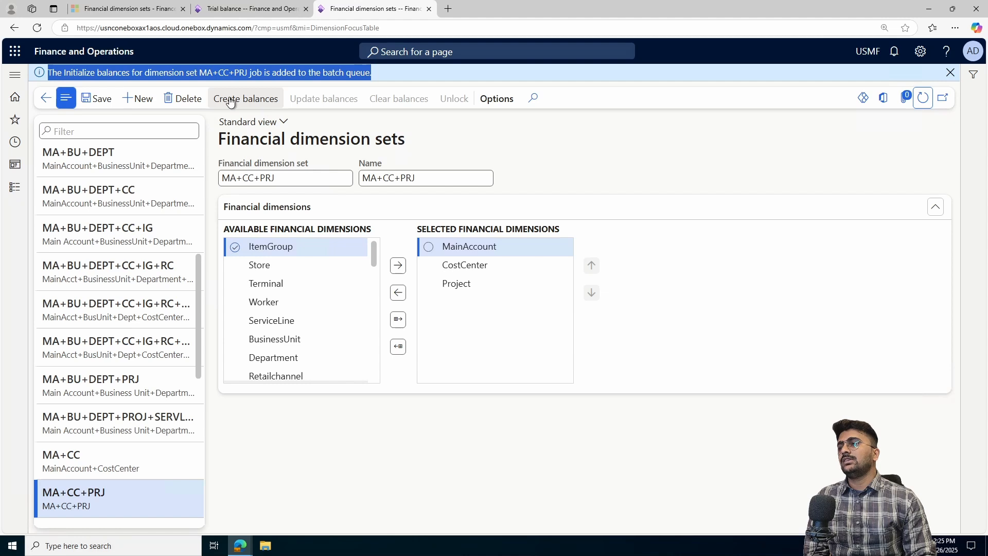
click(924, 99)
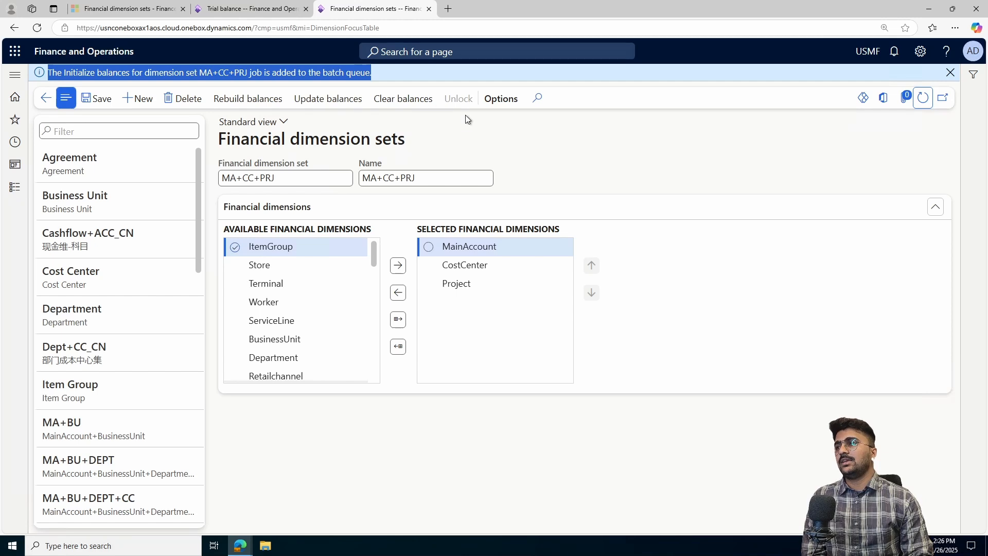
- Select the MA+CC+PRJ financial dimension set on the trial balance and recalculate balances
click(260, 7)
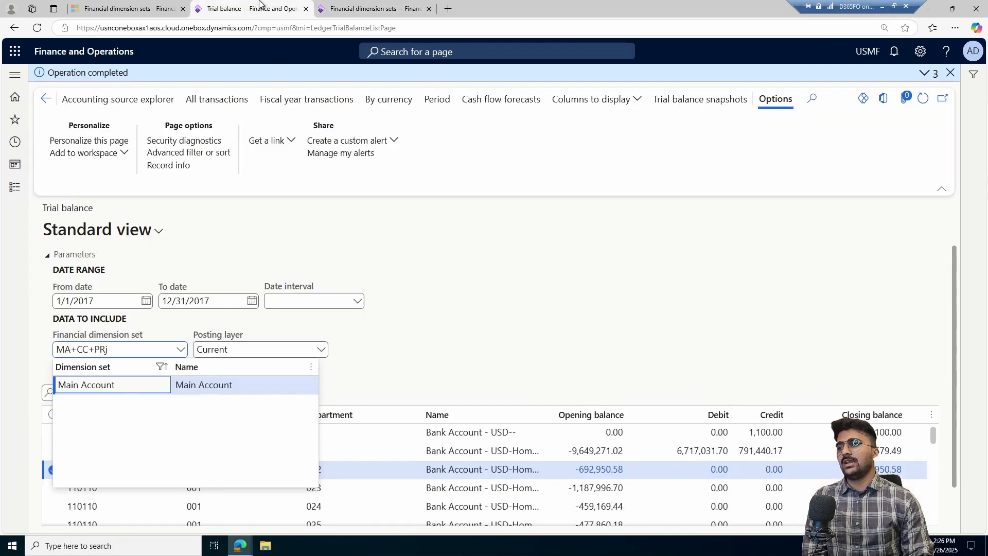
click(180, 350)
click(180, 349)
click(75, 385)
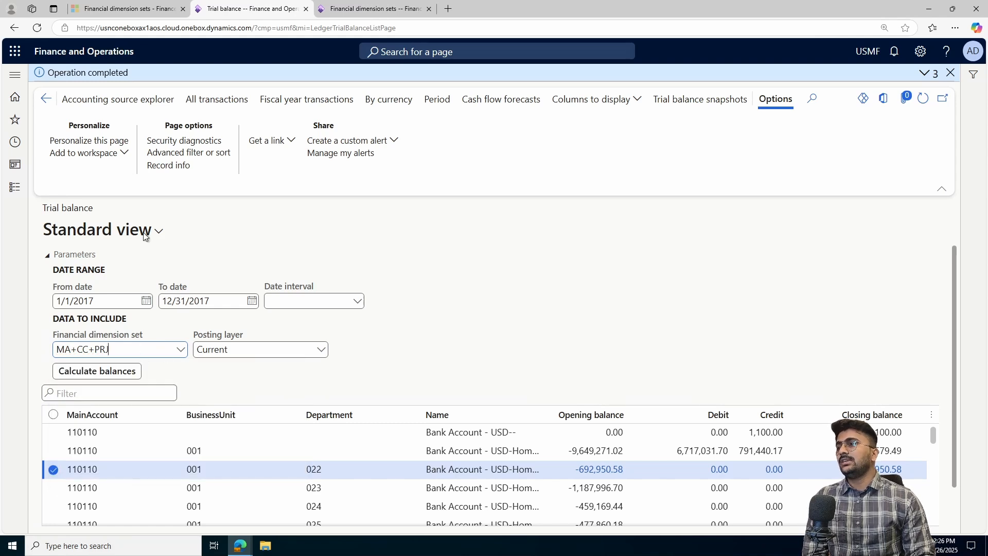
click(123, 372)
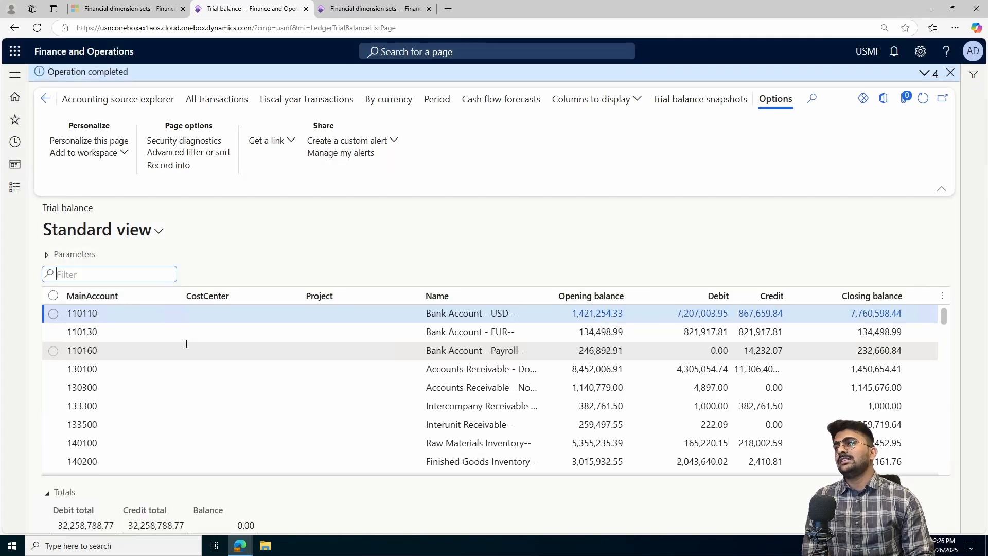
- Scroll through the trial balance rows broken down by cost center and project
scroll(248, 343, down, 15)
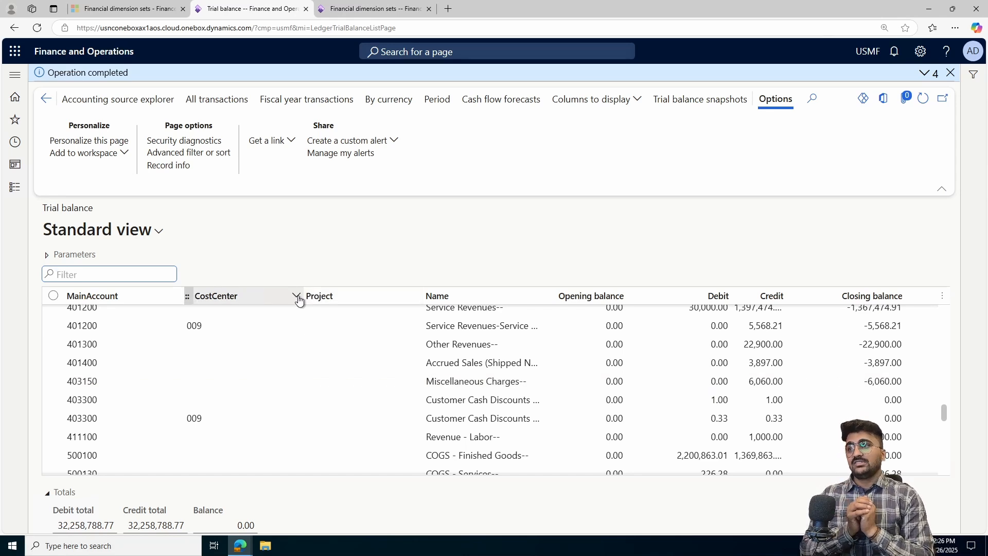
click(359, 5)
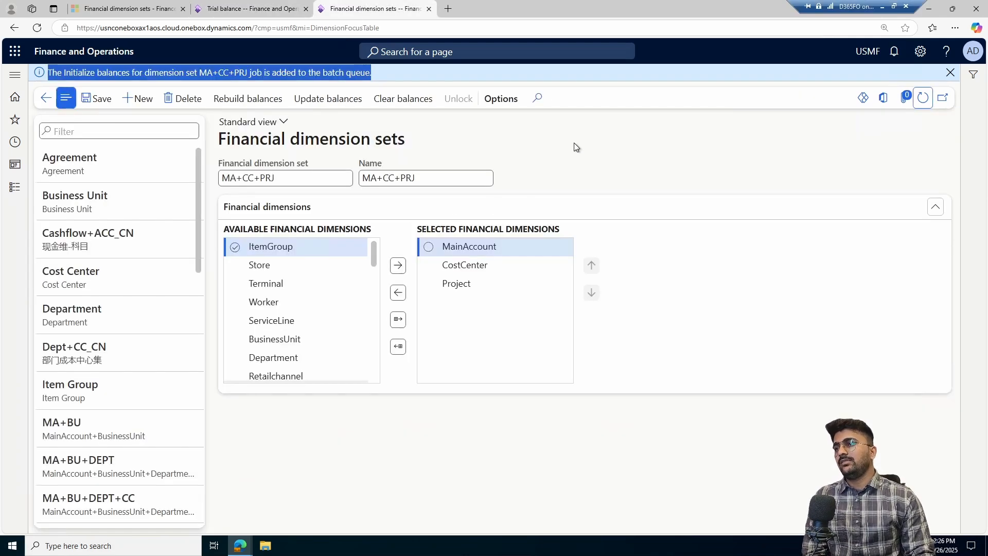
click(635, 140)
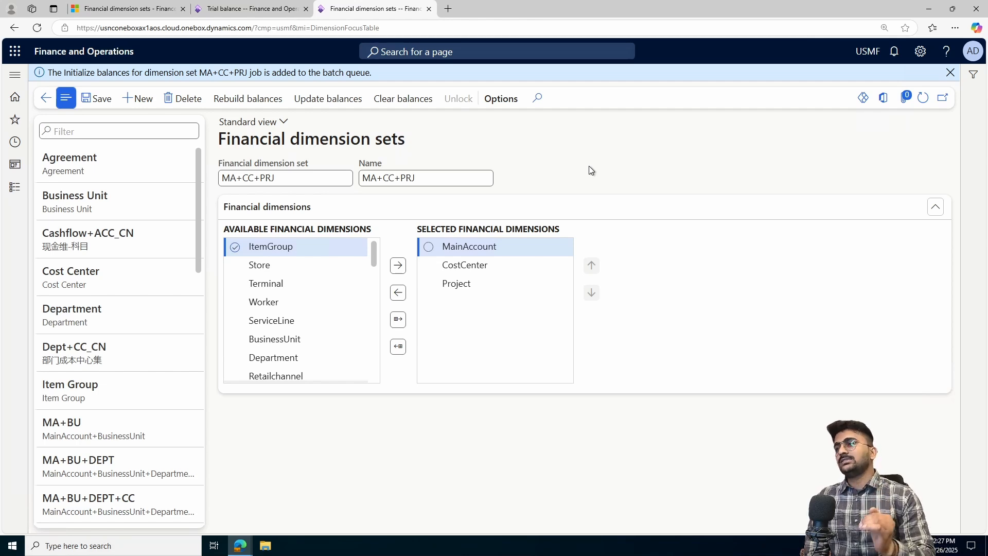
drag(371, 72, 48, 73)
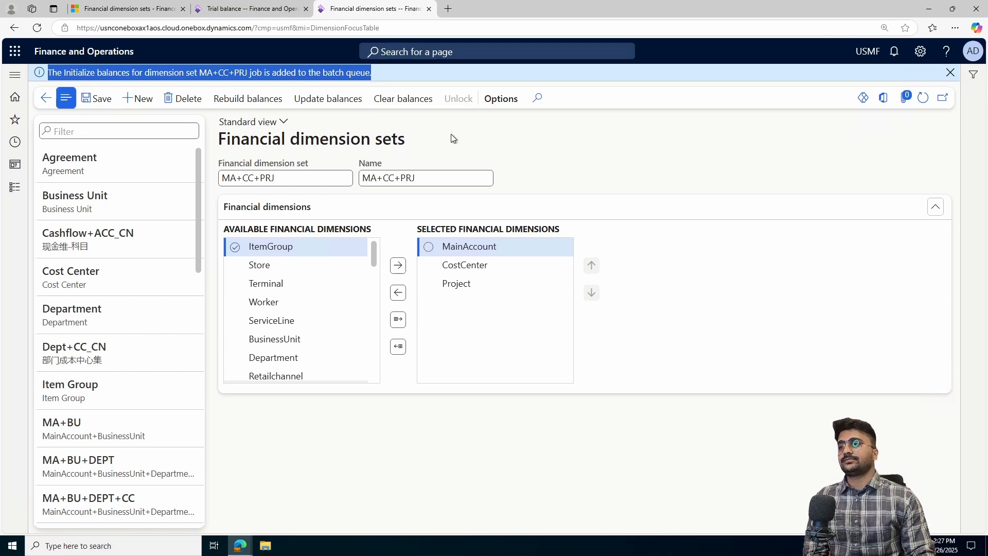
click(502, 137)
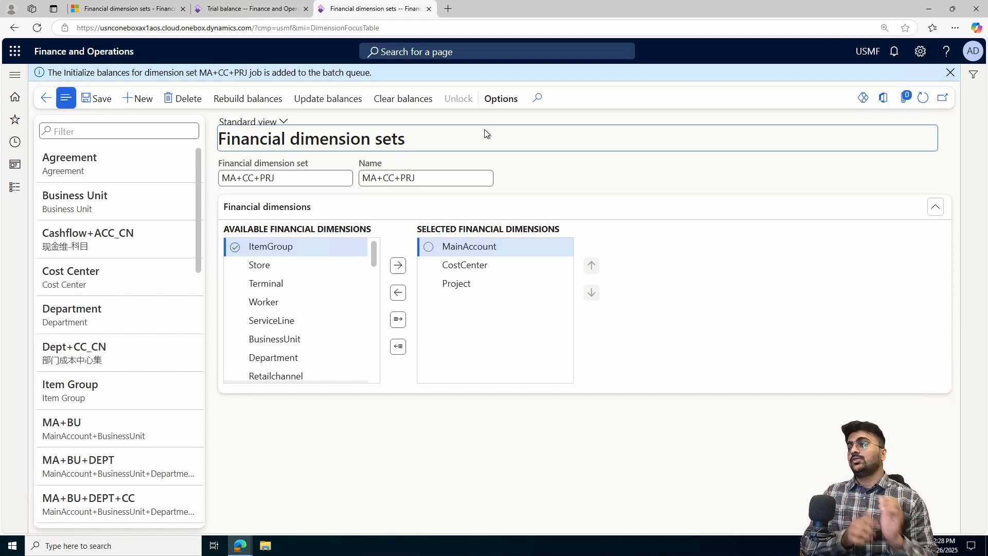
- Rebuild balances for the MA+CC+PRJ dimension set for the current legal entity with a from date of 1/1/2011
click(262, 100)
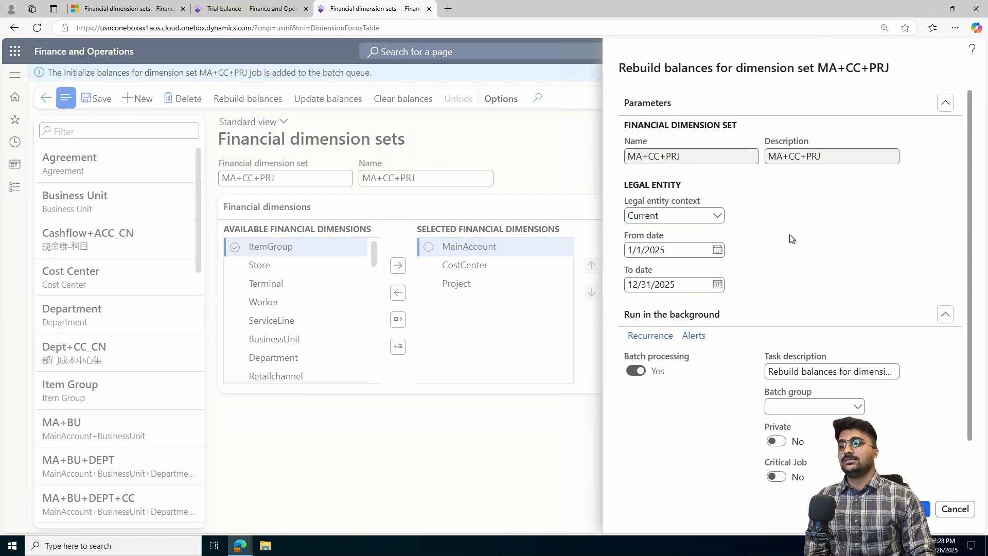
click(717, 217)
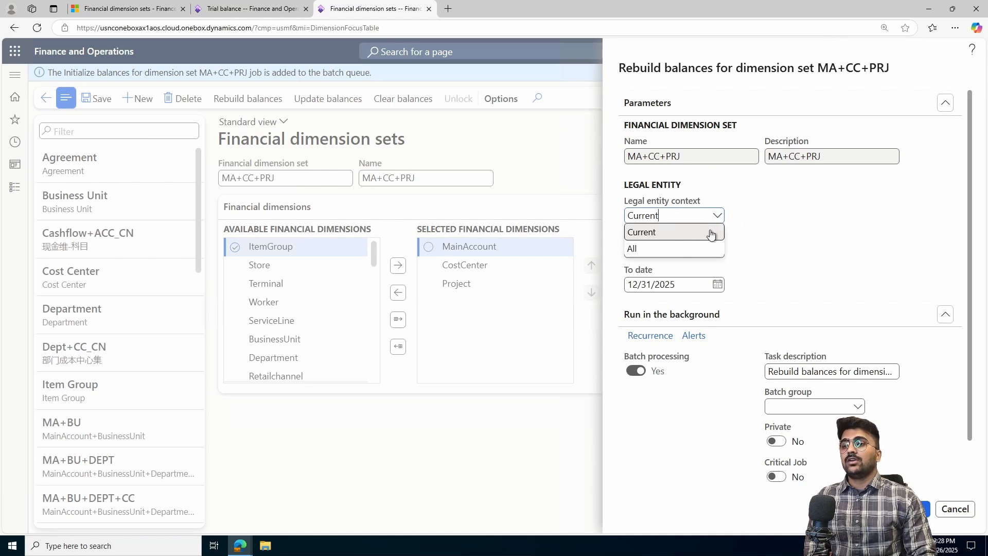
click(712, 241)
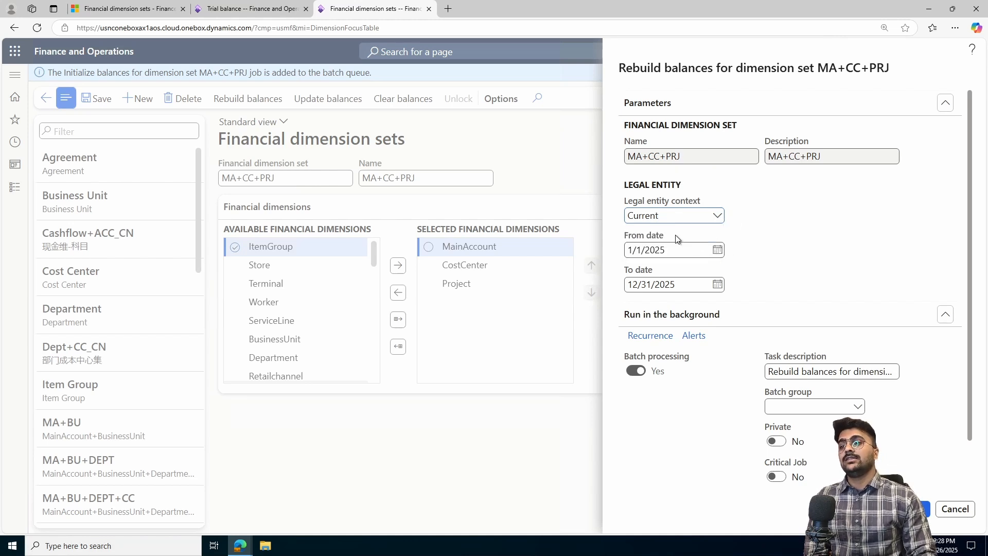
drag(673, 218, 627, 216)
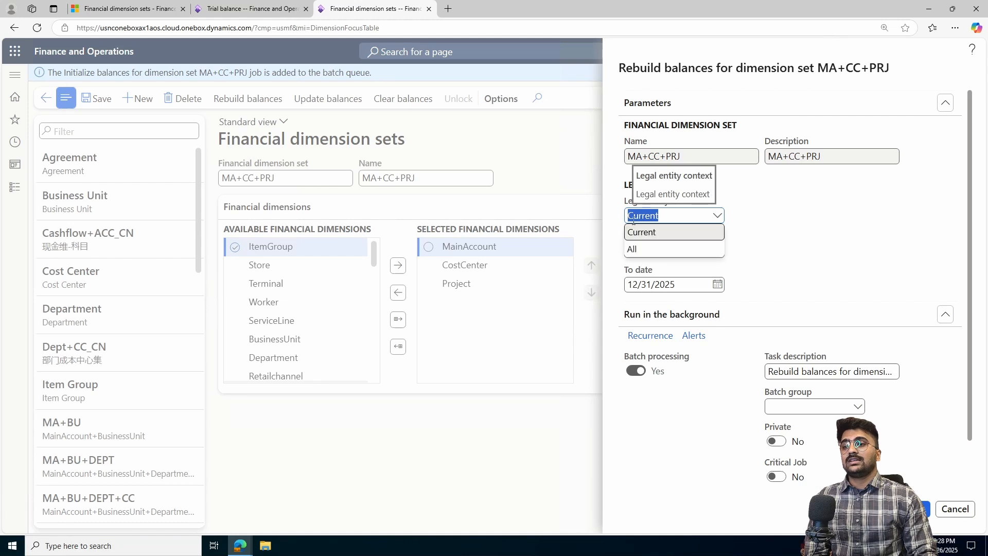
click(787, 240)
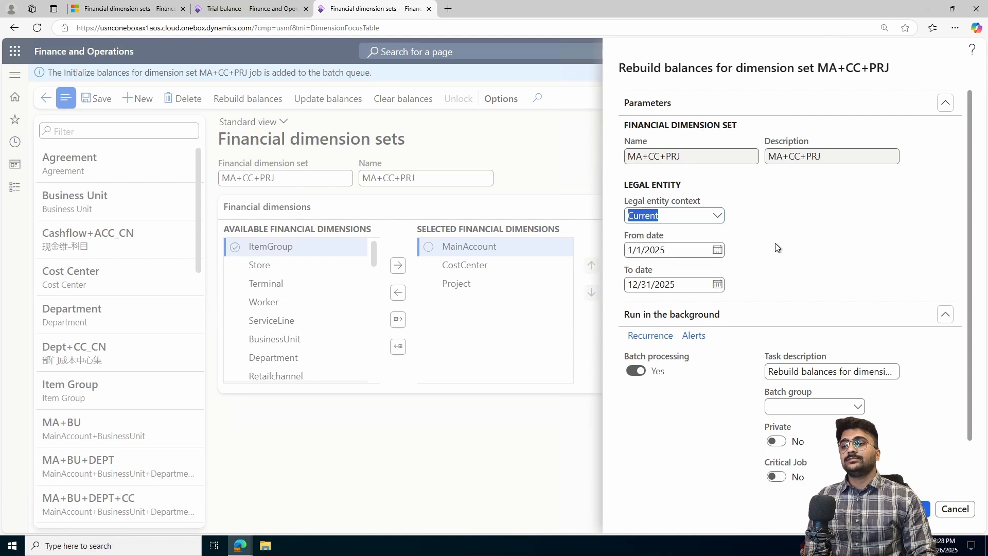
click(717, 251)
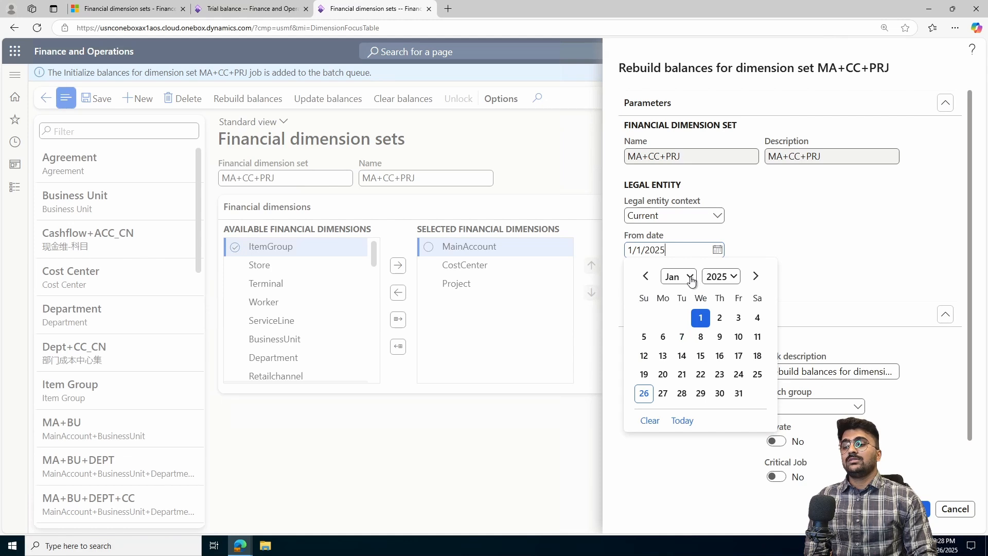
click(732, 278)
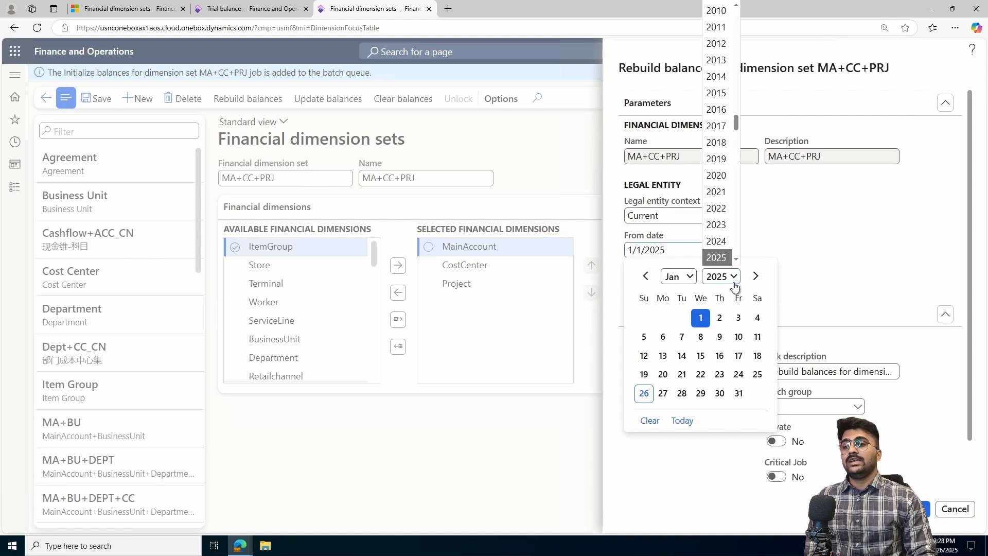
click(716, 27)
click(757, 316)
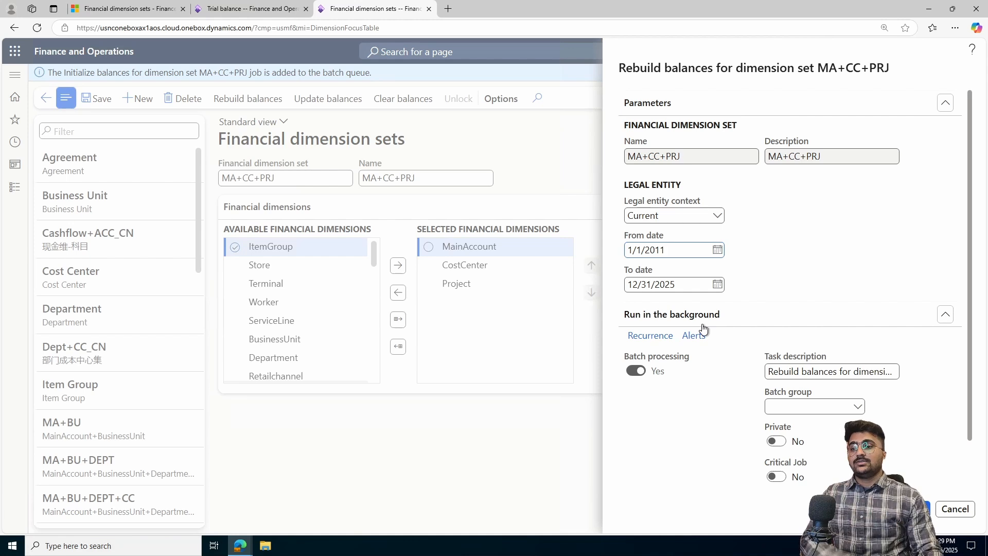
click(923, 508)
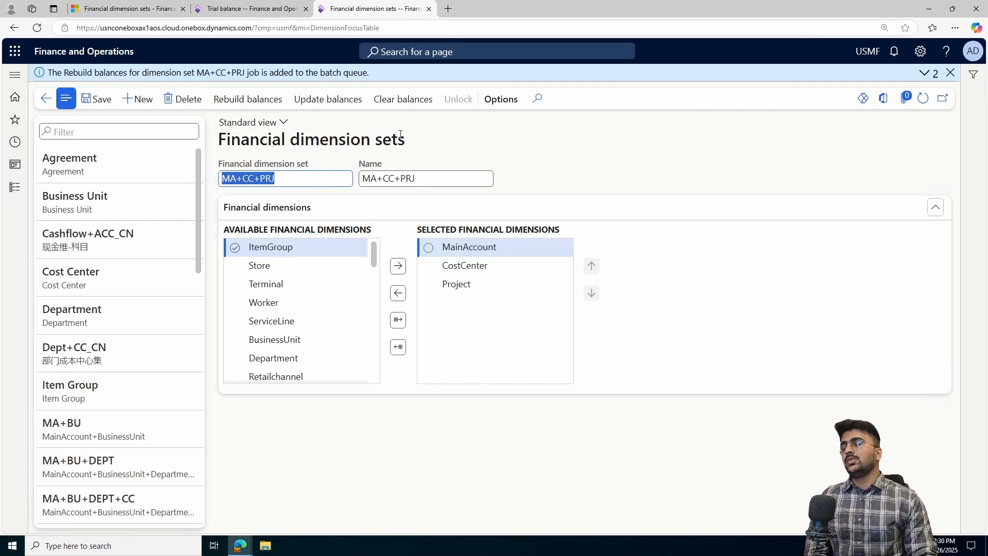
- Run Update balances for the MA+CC+PRJ dimension set in the current legal entity
click(498, 140)
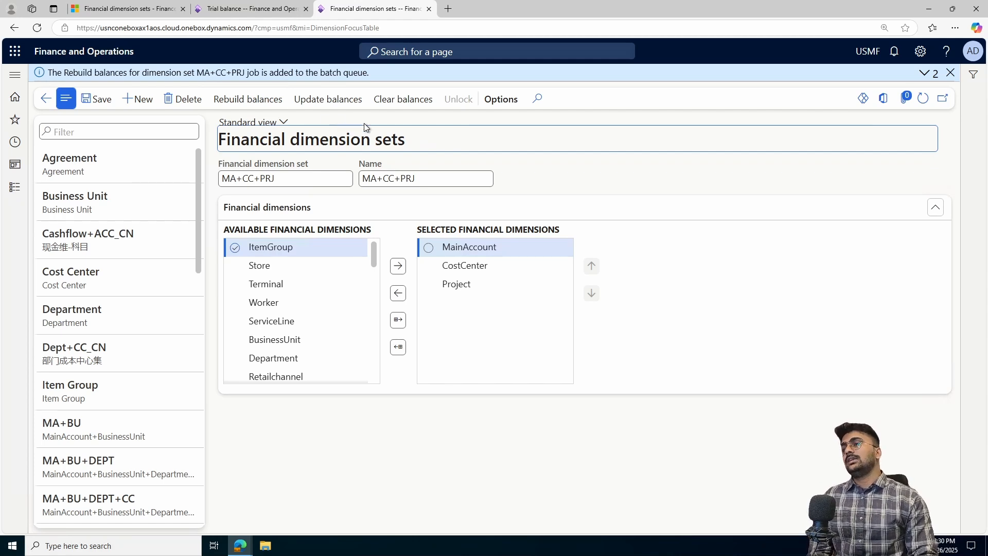
click(335, 105)
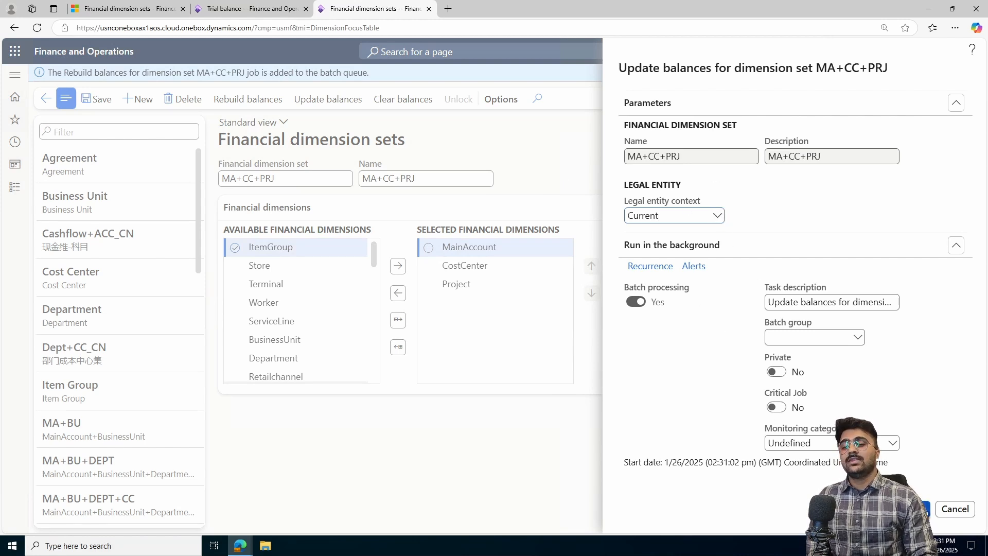
click(921, 508)
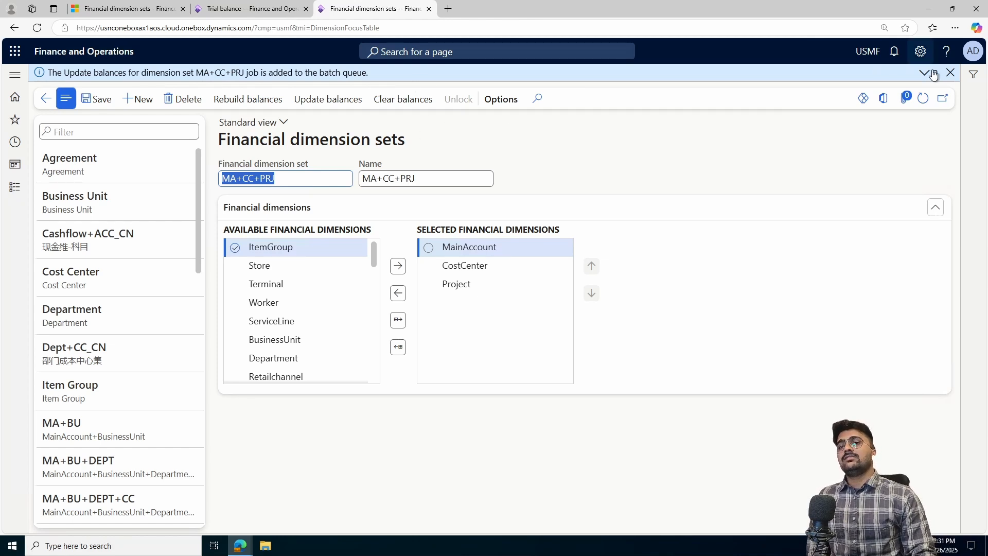
- Clear the balances of the MA+CC+PRJ dimension set, confirming the removal
click(951, 74)
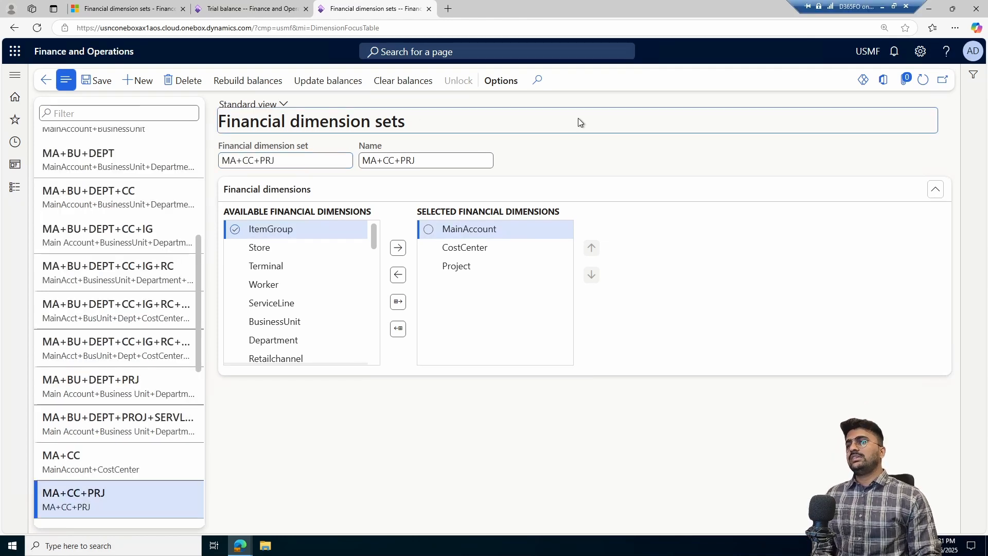
click(414, 88)
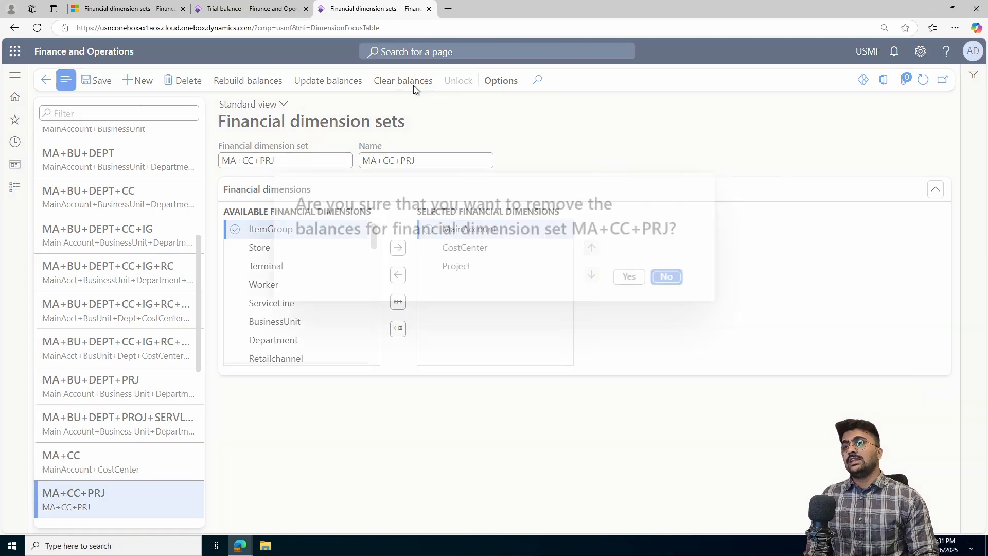
click(631, 277)
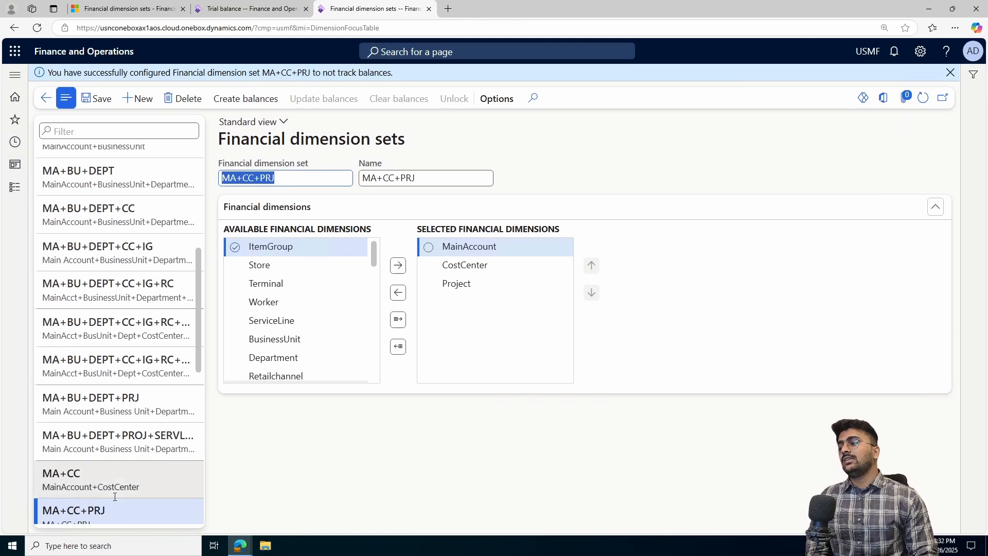
scroll(108, 478, down, 2)
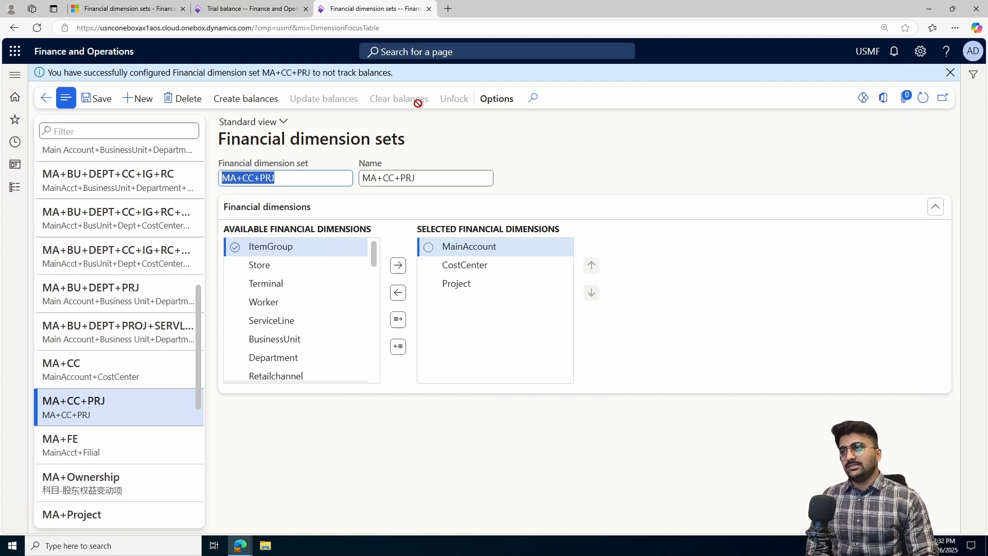
scroll(158, 232, up, 7)
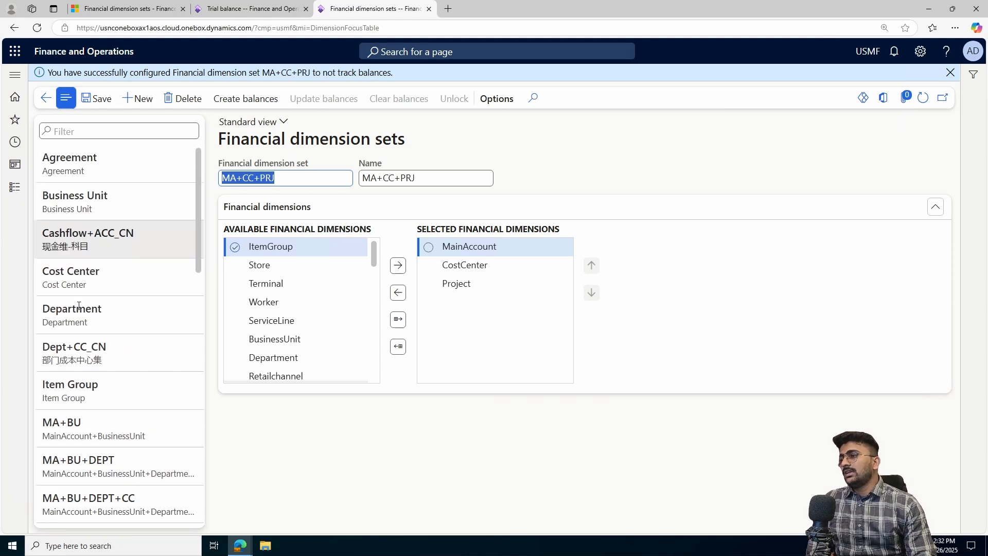
scroll(102, 341, down, 2)
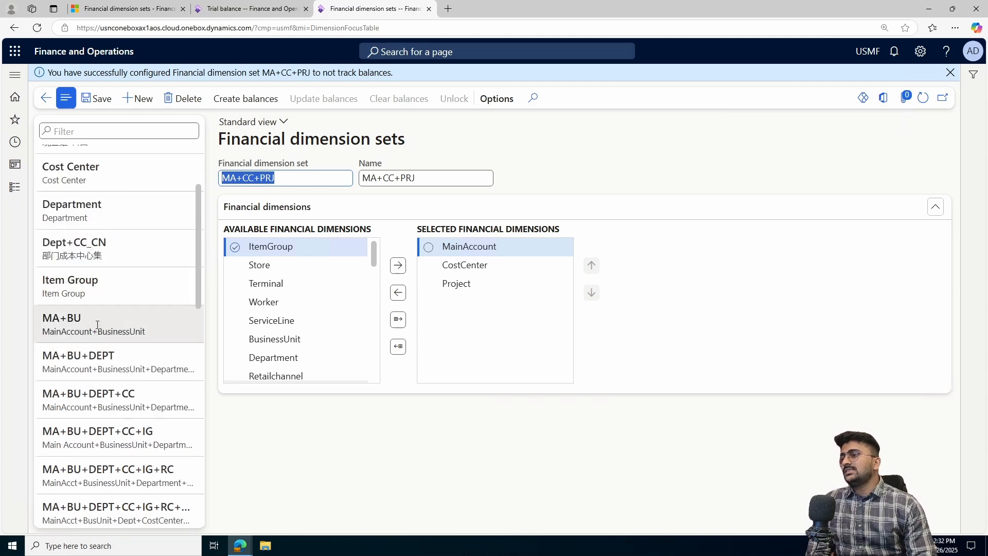